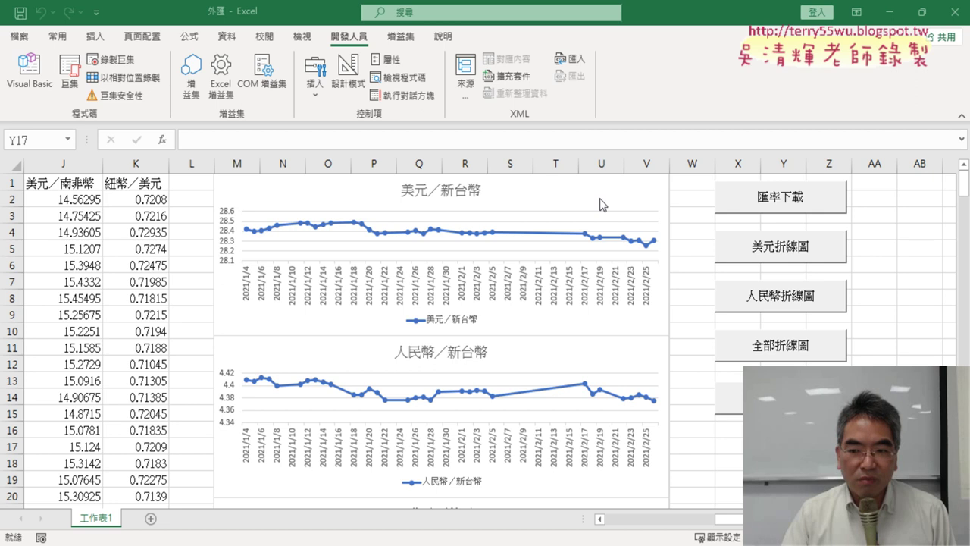
Open the Module3 exchange-rate macro in the VBA editor, mark the two InputBox lines, then switch to the browser.
{"action": "left_click", "coordinate": [29, 72]}
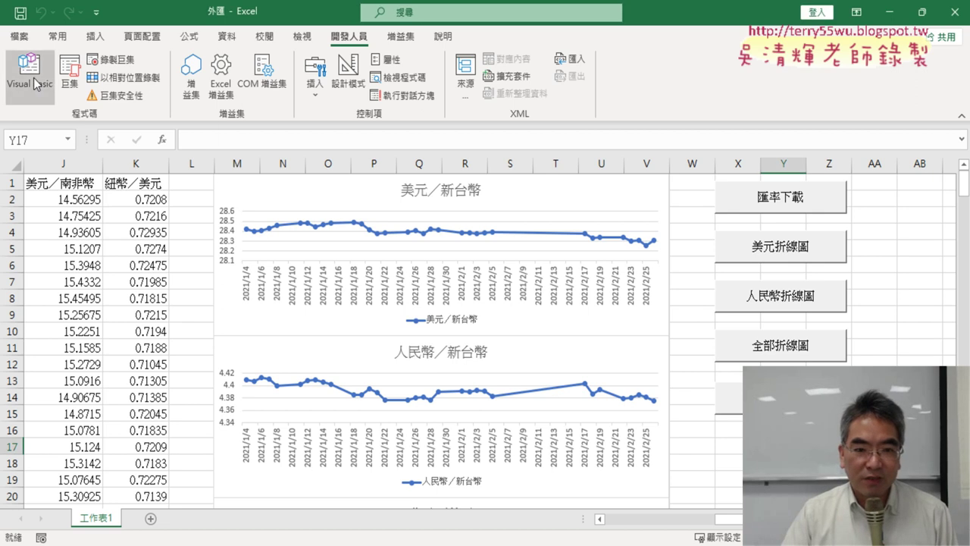
{"action": "left_click_drag", "start_coordinate": [599, 138], "coordinate": [353, 128]}
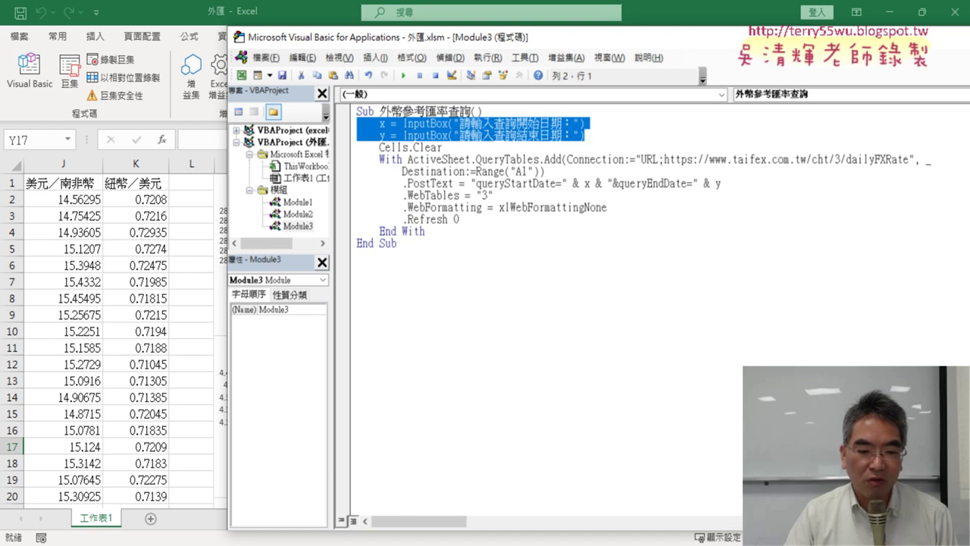
{"action": "mouse_move", "coordinate": [466, 540]}
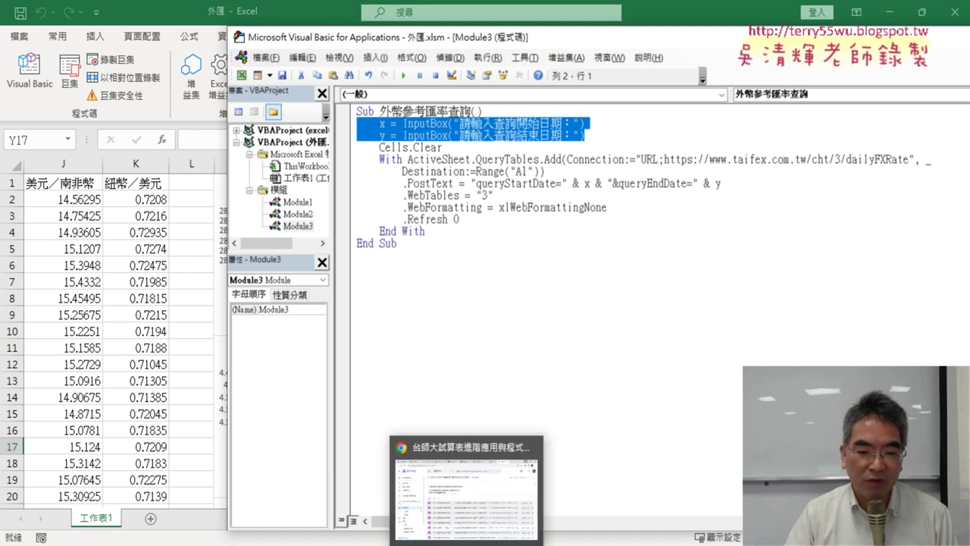
{"action": "left_click", "coordinate": [473, 488]}
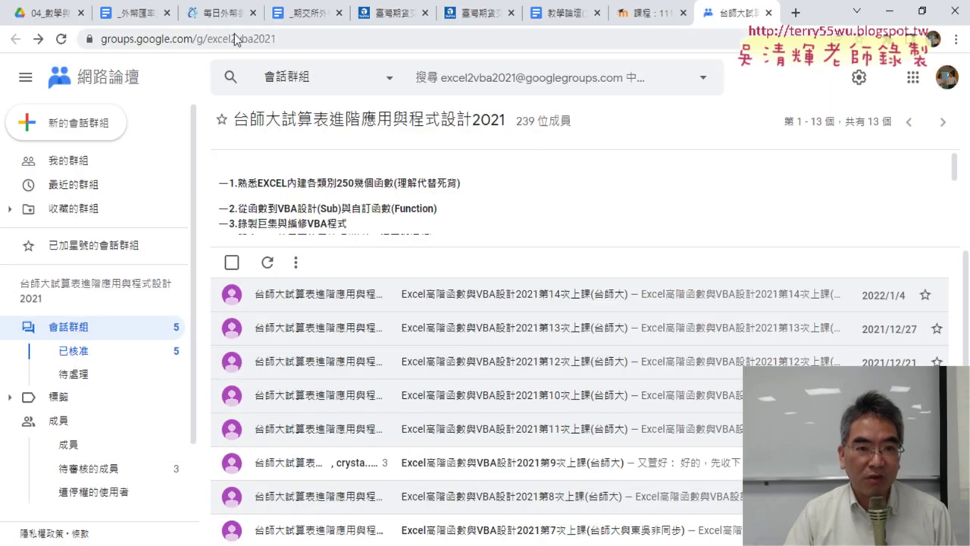
Bring up the 練習 two-column chart exercise in the Google Docs course notes.
{"action": "left_click", "coordinate": [311, 14]}
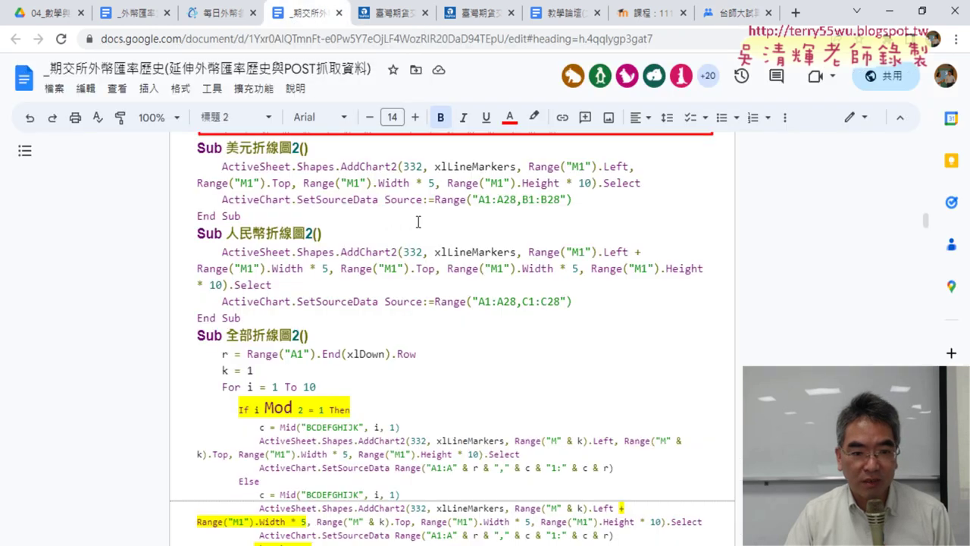
{"action": "scroll", "coordinate": [457, 278], "scroll_direction": "up", "scroll_amount": 3}
{"action": "scroll", "coordinate": [457, 278], "scroll_direction": "up", "scroll_amount": 2}
{"action": "scroll", "coordinate": [458, 279], "scroll_direction": "up", "scroll_amount": 2}
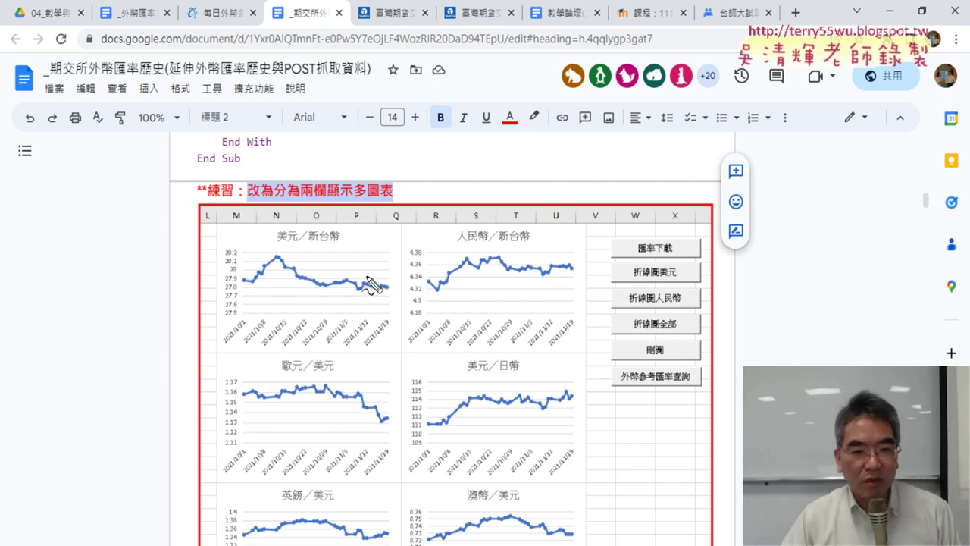
Sketch the two-column chart grid (full width 10, half width 5), clear the ink, and return to Excel.
{"action": "left_click_drag", "start_coordinate": [216, 224], "coordinate": [217, 291]}
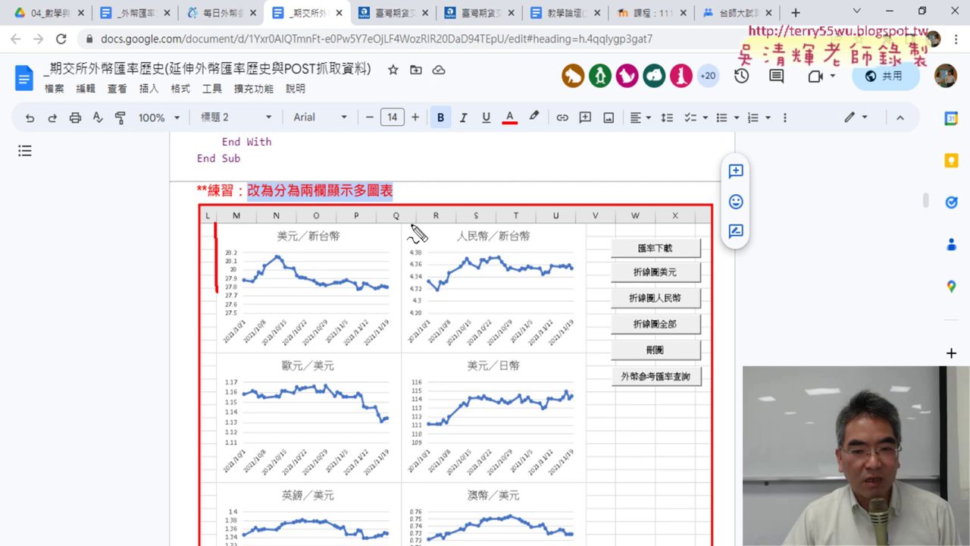
{"action": "left_click_drag", "start_coordinate": [613, 226], "coordinate": [615, 272]}
{"action": "left_click_drag", "start_coordinate": [461, 122], "coordinate": [461, 193]}
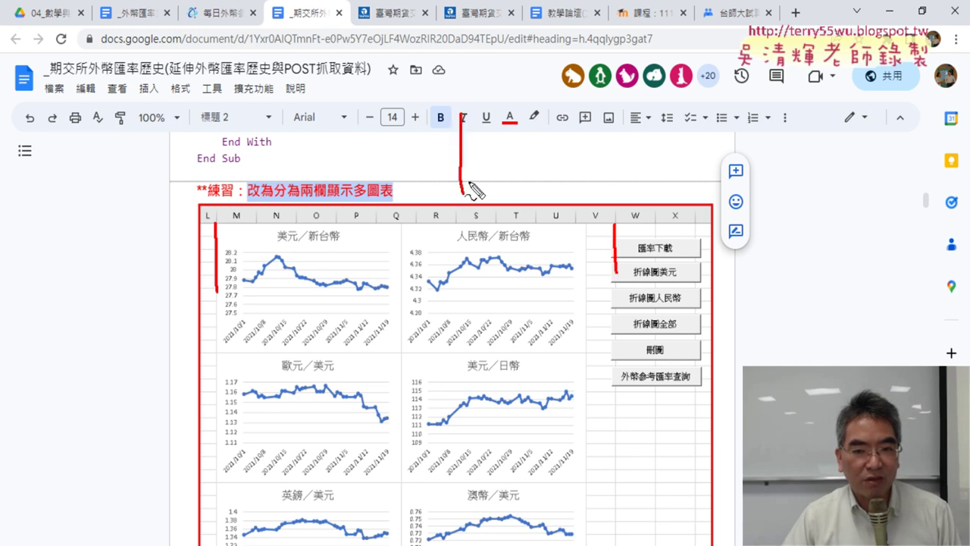
{"action": "left_click_drag", "start_coordinate": [506, 123], "coordinate": [516, 129]}
{"action": "left_click_drag", "start_coordinate": [440, 221], "coordinate": [435, 370]}
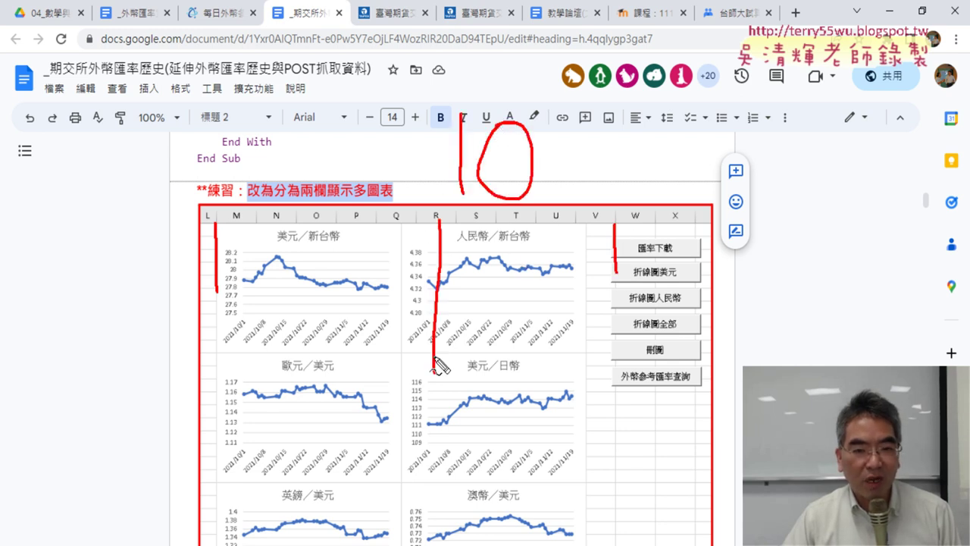
{"action": "left_click_drag", "start_coordinate": [407, 179], "coordinate": [432, 201]}
{"action": "mouse_move", "coordinate": [347, 92]}
{"action": "left_mouse_down"}
{"action": "mouse_move", "coordinate": [345, 161]}
{"action": "mouse_move", "coordinate": [367, 130]}
{"action": "left_mouse_up"}
{"action": "left_click_drag", "start_coordinate": [468, 215], "coordinate": [485, 199]}
{"action": "left_click_drag", "start_coordinate": [603, 213], "coordinate": [613, 224]}
{"action": "mouse_move", "coordinate": [559, 106]}
{"action": "left_mouse_down"}
{"action": "mouse_move", "coordinate": [587, 156]}
{"action": "mouse_move", "coordinate": [587, 140]}
{"action": "left_mouse_up"}
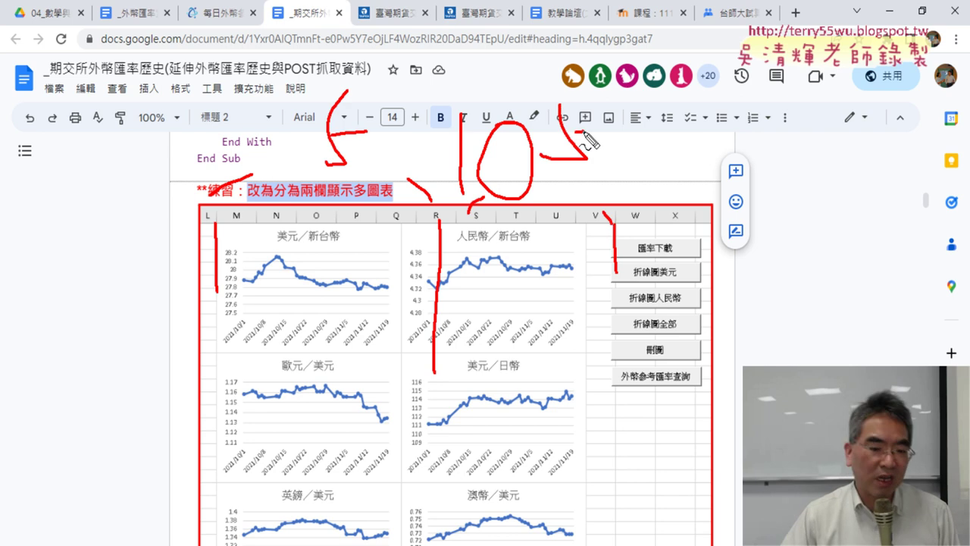
{"action": "key", "text": "Escape"}
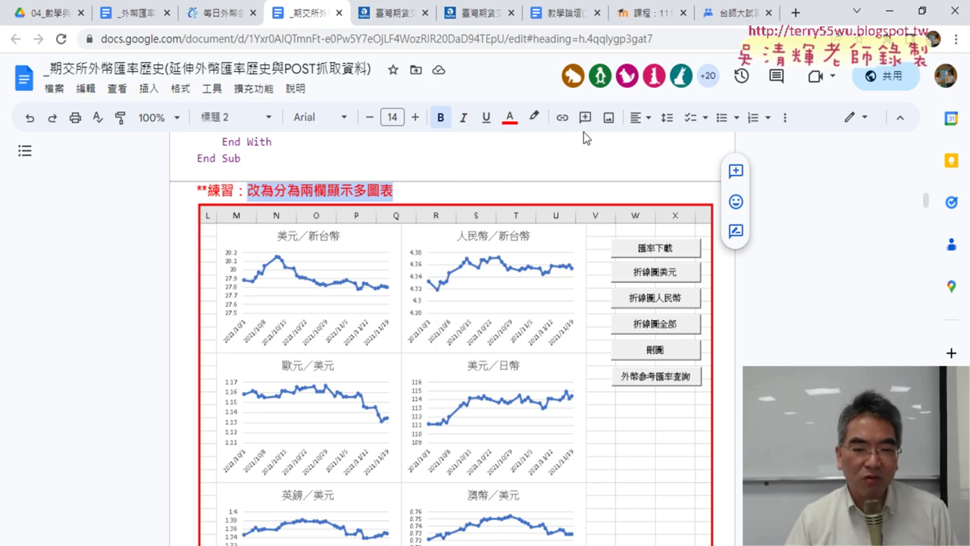
{"action": "left_click", "coordinate": [889, 12]}
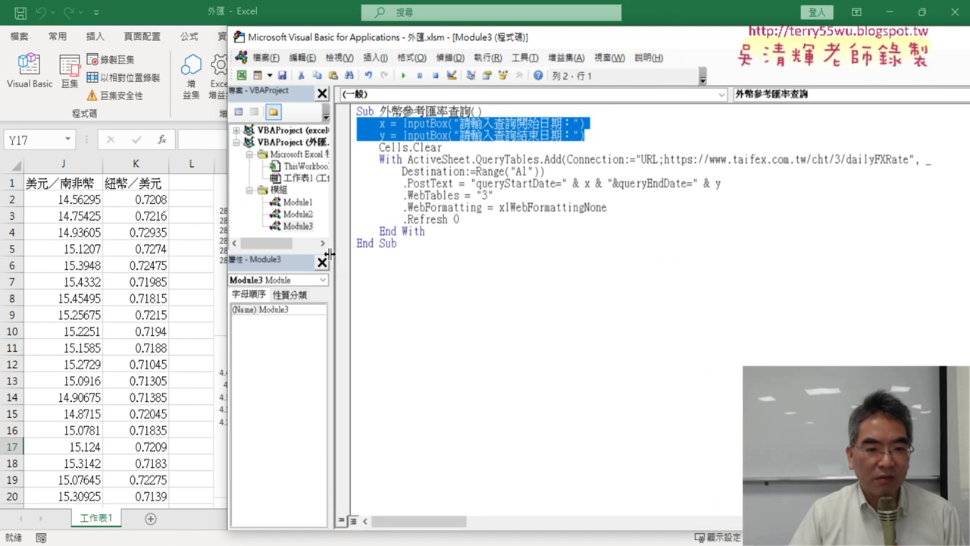
Delete all charts on the sheet and redraw the 美元 line chart.
{"action": "left_click", "coordinate": [187, 257]}
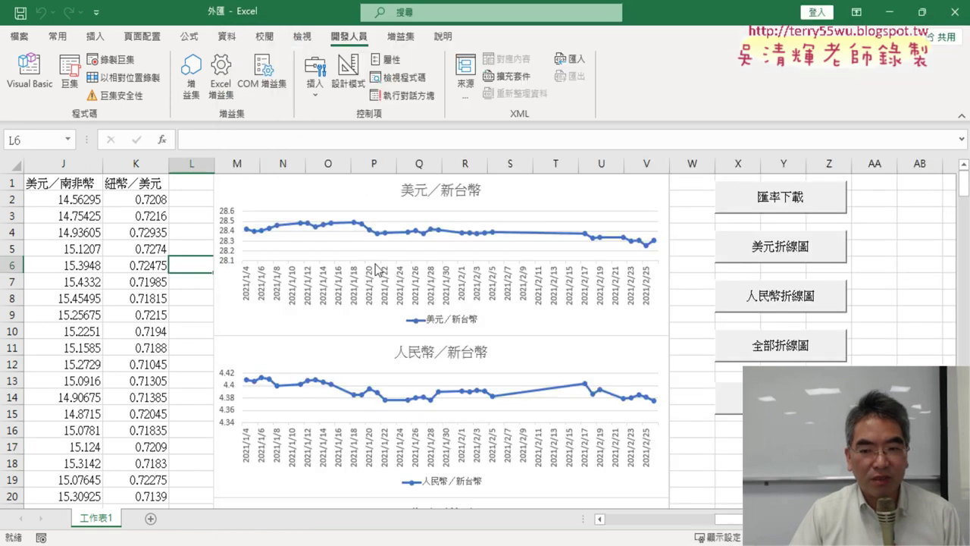
{"action": "left_click", "coordinate": [792, 352]}
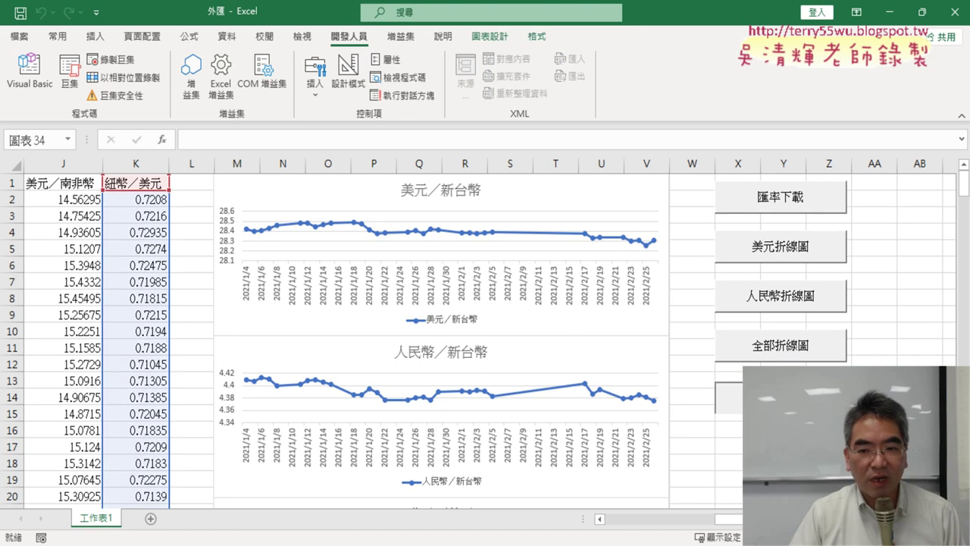
{"action": "left_click", "coordinate": [789, 353]}
{"action": "left_click", "coordinate": [789, 261]}
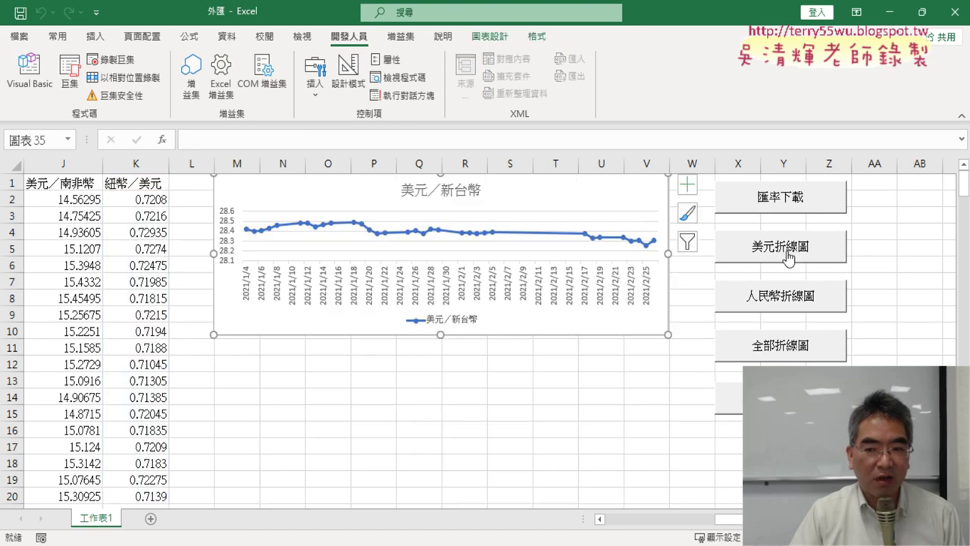
Open the code of the macro assigned to the 美元折線圖 button in Module2.
{"action": "right_click", "coordinate": [759, 250]}
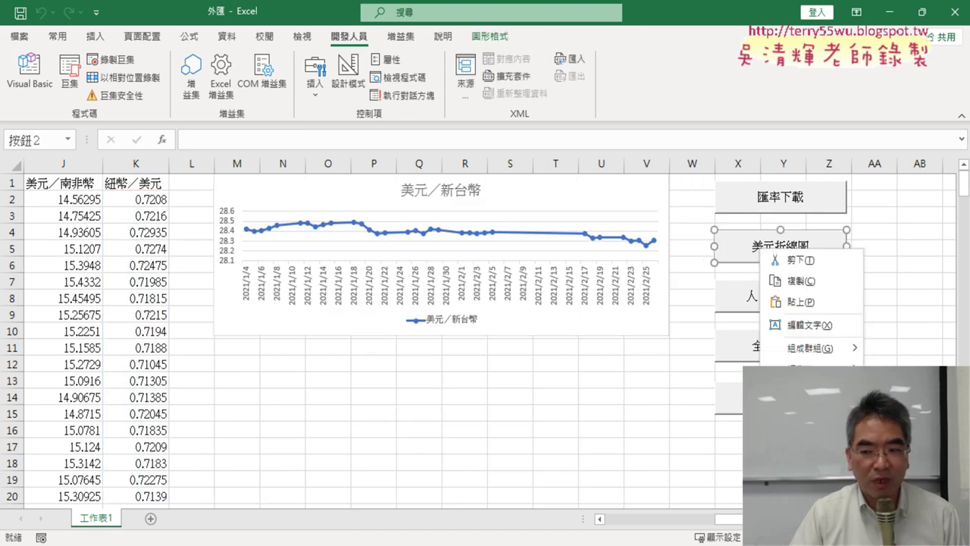
{"action": "left_click", "coordinate": [807, 392]}
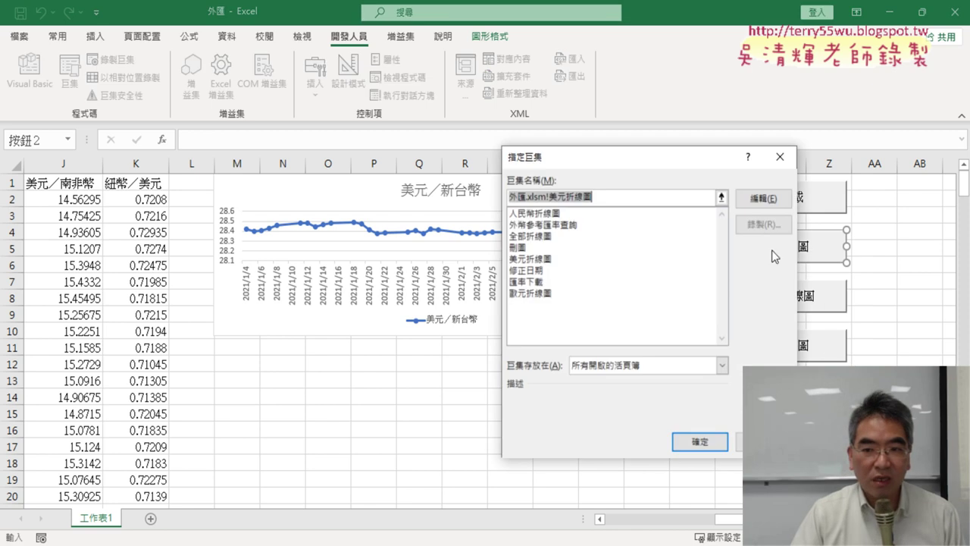
{"action": "left_click", "coordinate": [763, 198]}
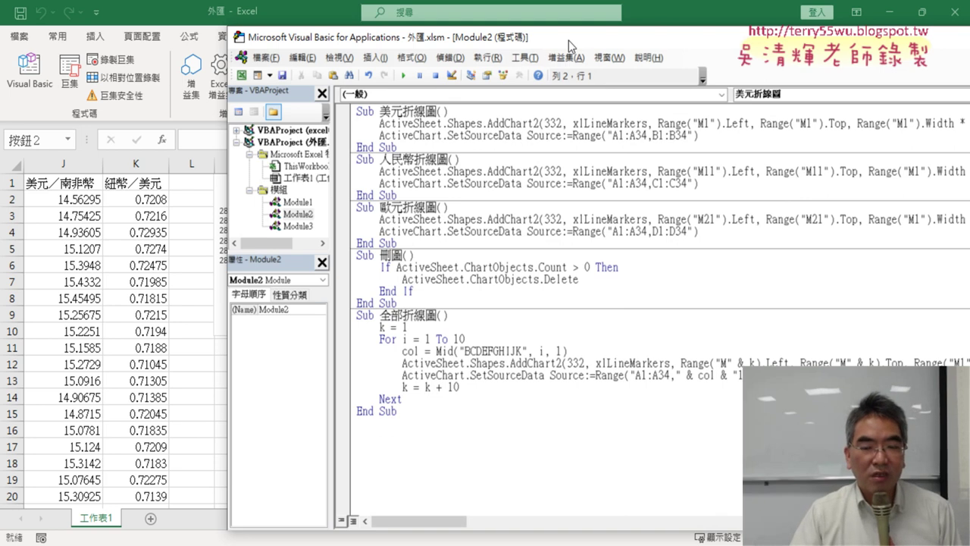
Change Width * 10 to Width * 5 in the 美元折線圖 procedure.
{"action": "left_click_drag", "start_coordinate": [568, 40], "coordinate": [374, 43]}
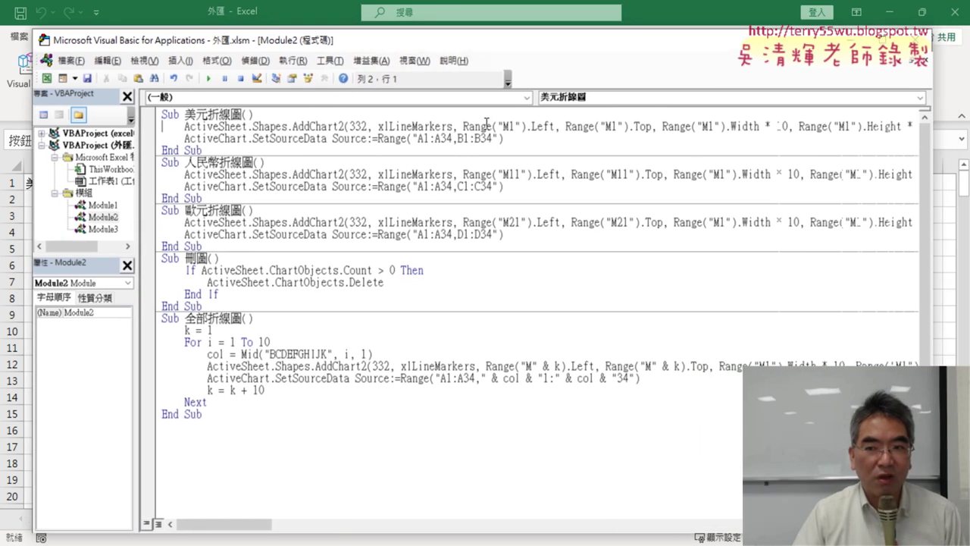
{"action": "left_click", "coordinate": [546, 305]}
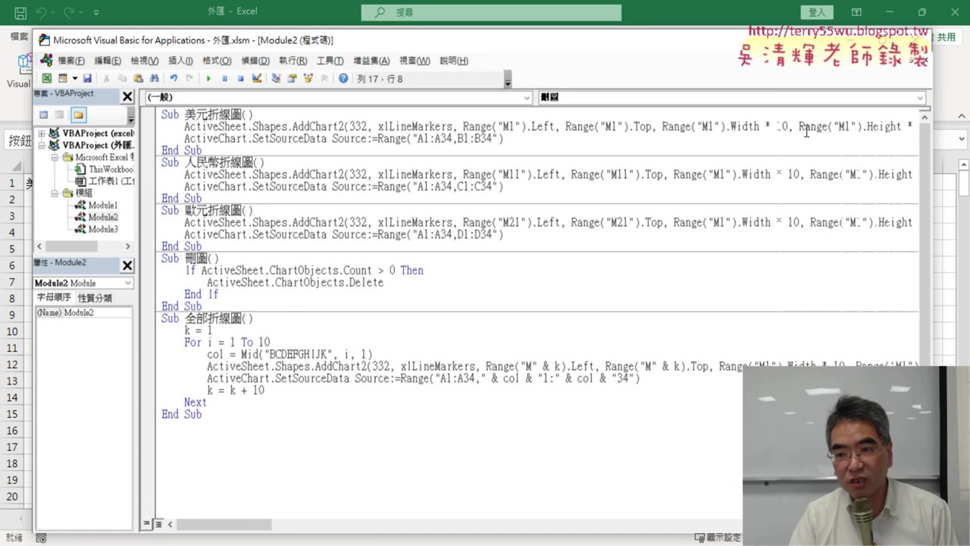
{"action": "double_click", "coordinate": [781, 125]}
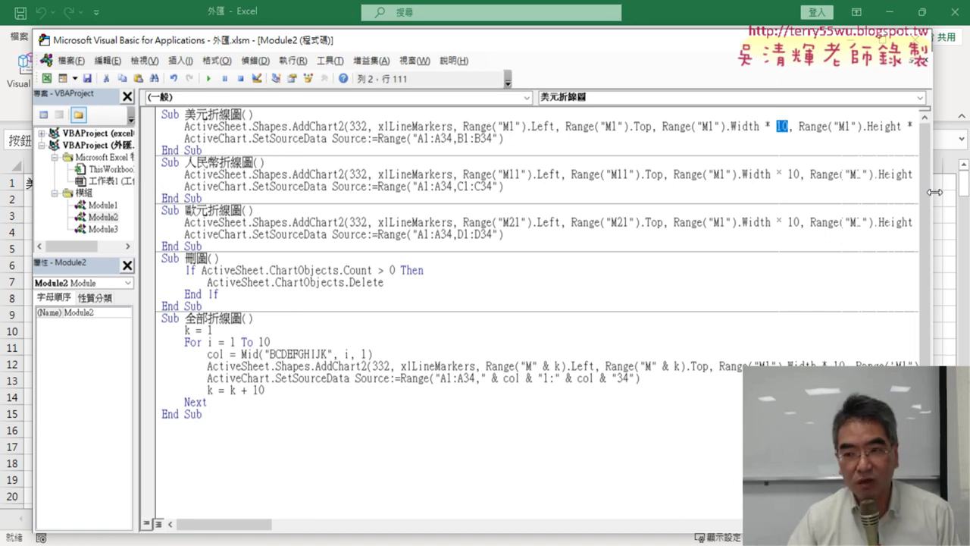
{"action": "type", "text": "5"}
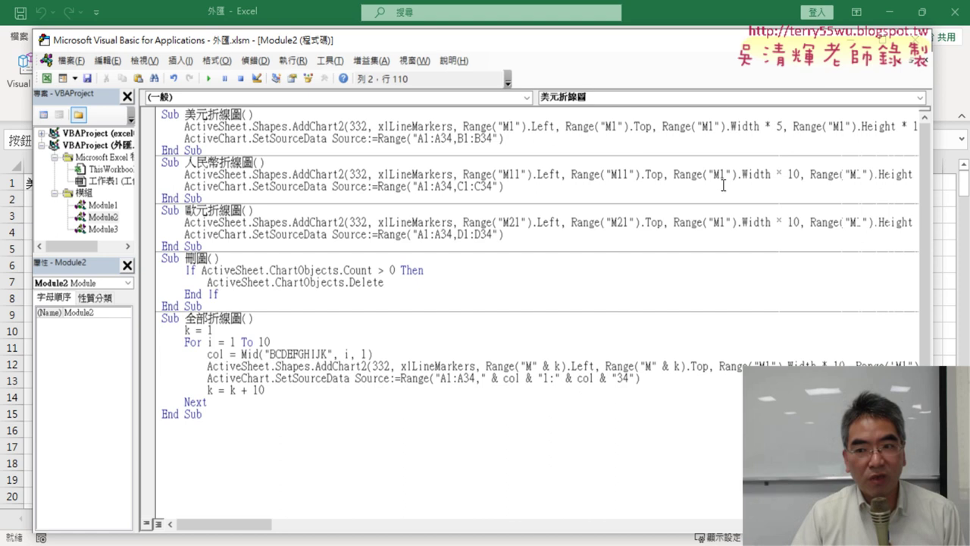
Run 刪圖 to clear the charts, then run 美元折線圖 to draw the half-width chart.
{"action": "left_click_drag", "start_coordinate": [932, 197], "coordinate": [548, 197]}
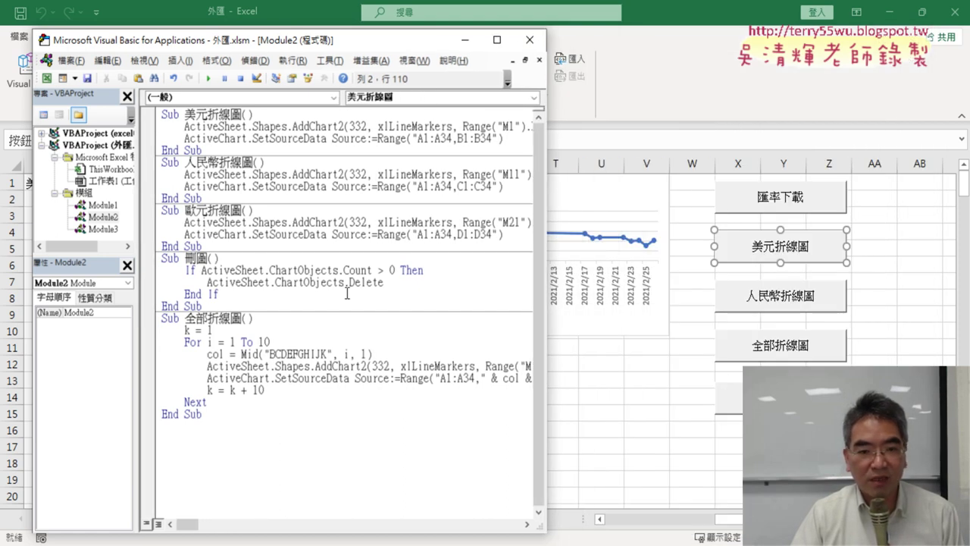
{"action": "left_click", "coordinate": [258, 283]}
{"action": "left_click", "coordinate": [209, 78]}
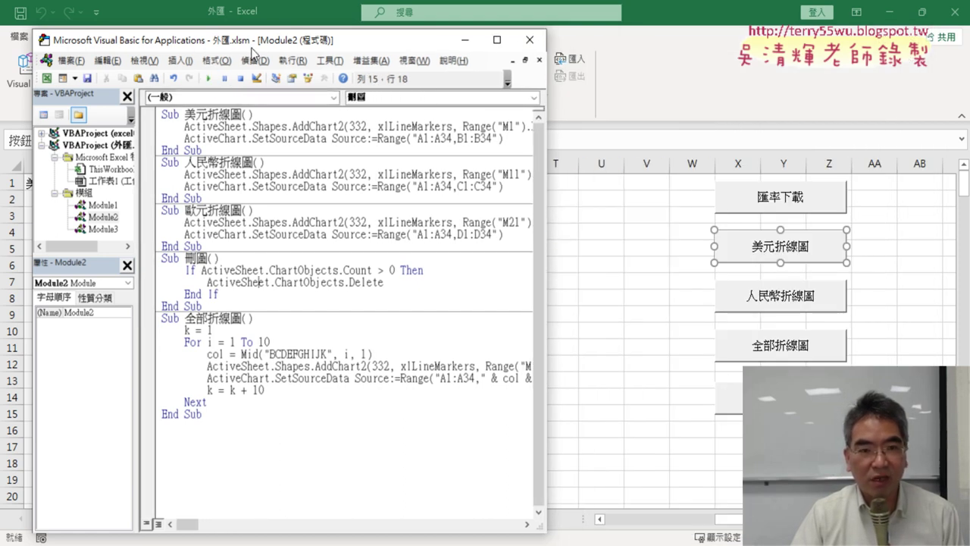
{"action": "mouse_move", "coordinate": [260, 47]}
{"action": "left_mouse_down"}
{"action": "mouse_move", "coordinate": [726, 53]}
{"action": "mouse_move", "coordinate": [721, 44]}
{"action": "left_mouse_up"}
{"action": "left_click", "coordinate": [702, 135]}
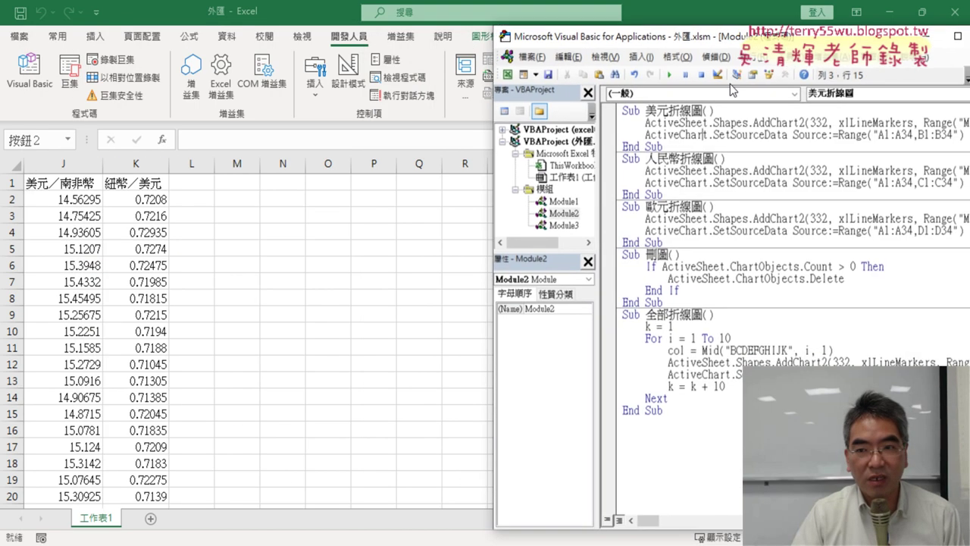
{"action": "left_click_drag", "start_coordinate": [656, 521], "coordinate": [675, 526]}
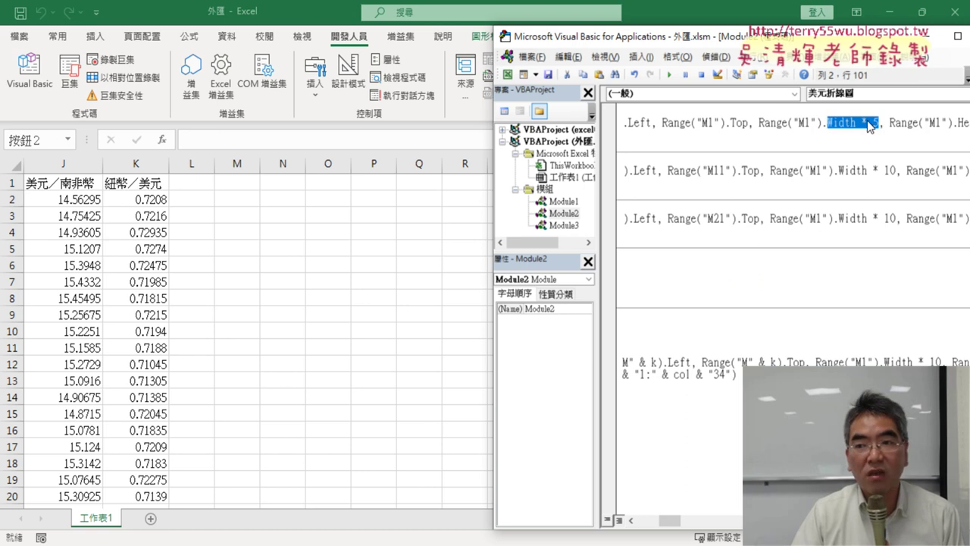
{"action": "left_click", "coordinate": [669, 74]}
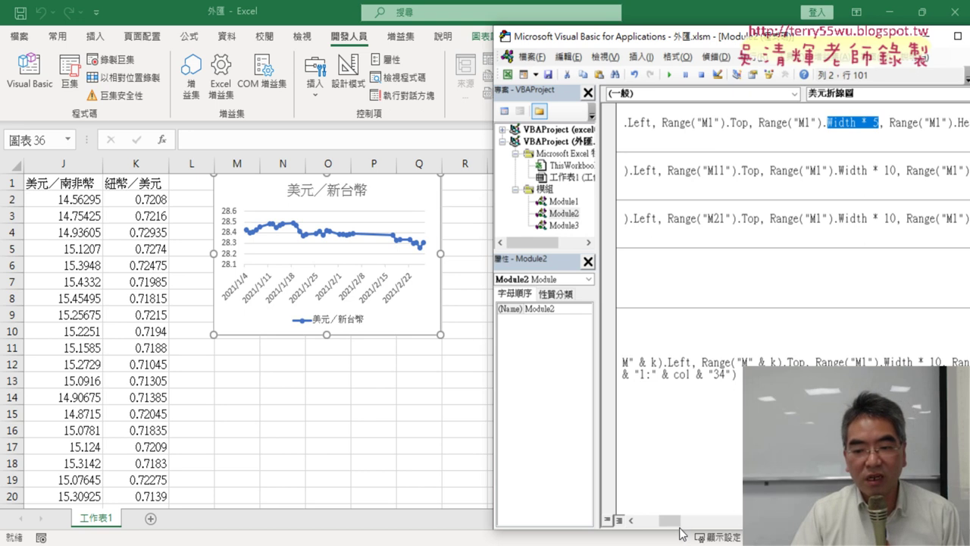
{"action": "left_click_drag", "start_coordinate": [678, 522], "coordinate": [651, 521]}
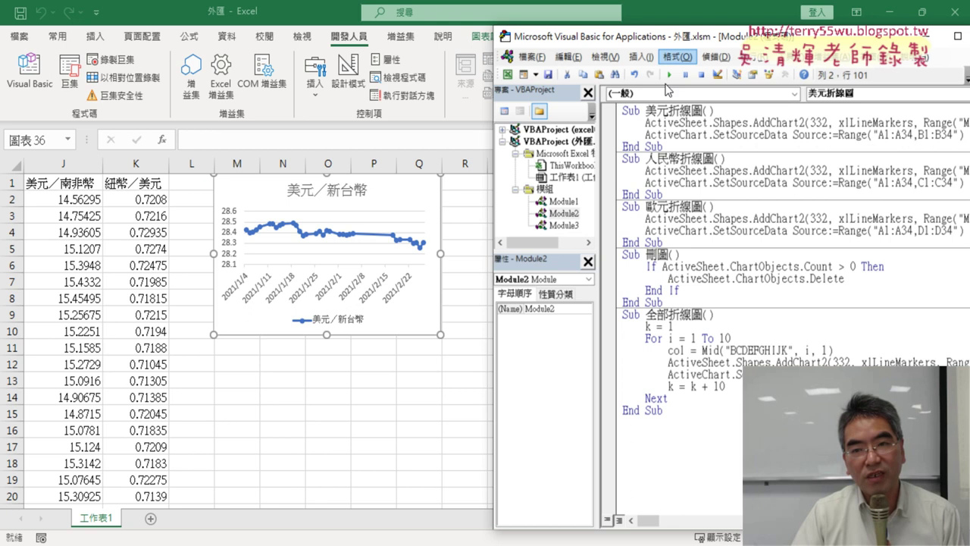
In 人民幣折線圖, change the anchor Range("M11") to Range("R1") and Width * 10 to * 5.
{"action": "left_click_drag", "start_coordinate": [705, 45], "coordinate": [752, 50]}
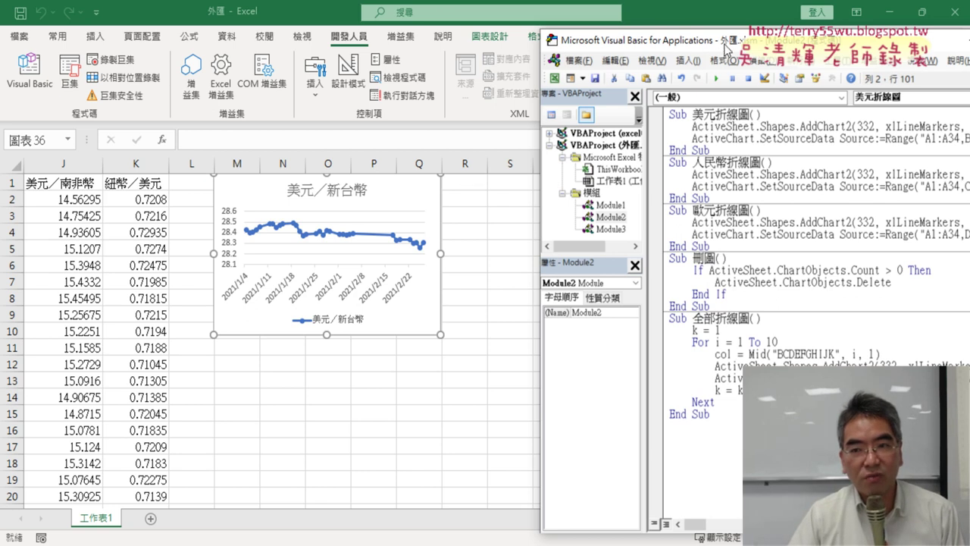
{"action": "left_click_drag", "start_coordinate": [726, 44], "coordinate": [571, 42]}
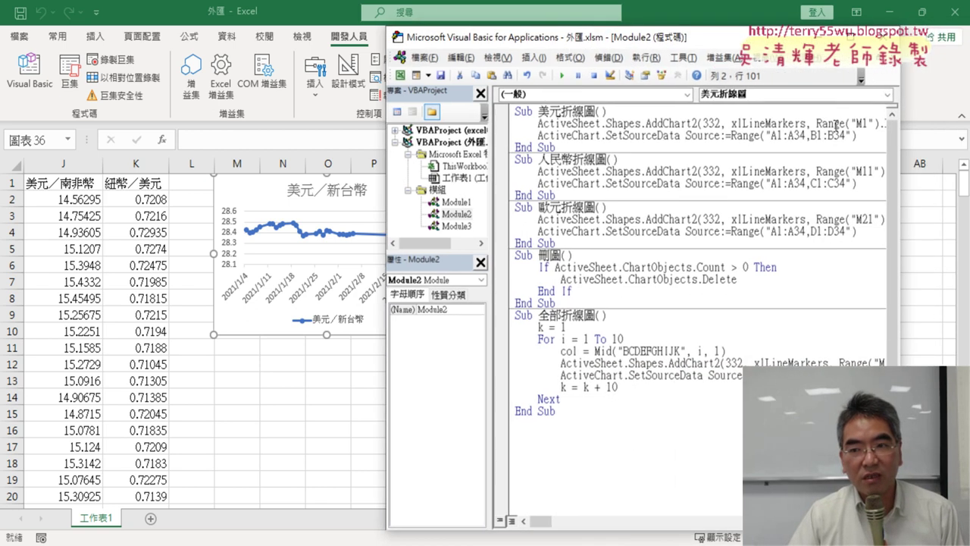
{"action": "left_click_drag", "start_coordinate": [724, 40], "coordinate": [565, 43]}
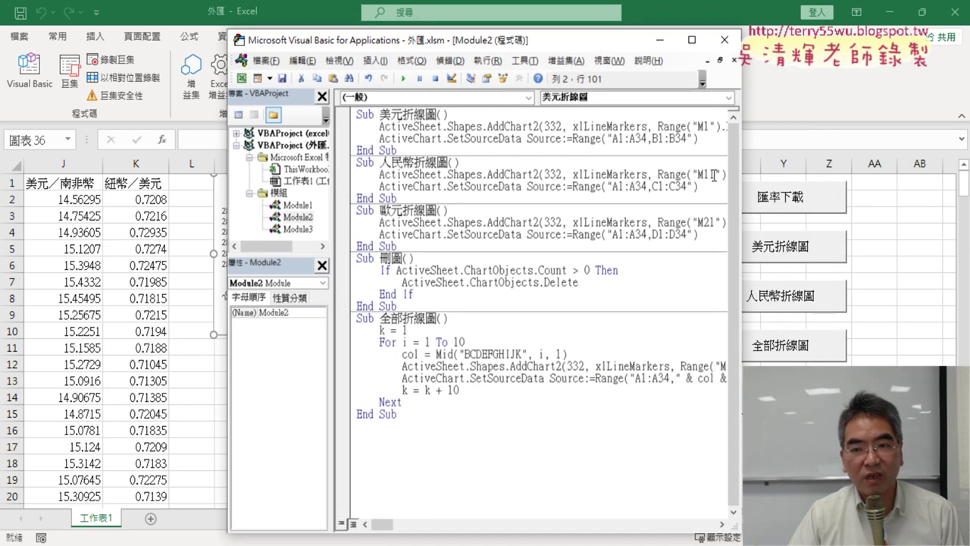
{"action": "left_click_drag", "start_coordinate": [739, 182], "coordinate": [895, 182]}
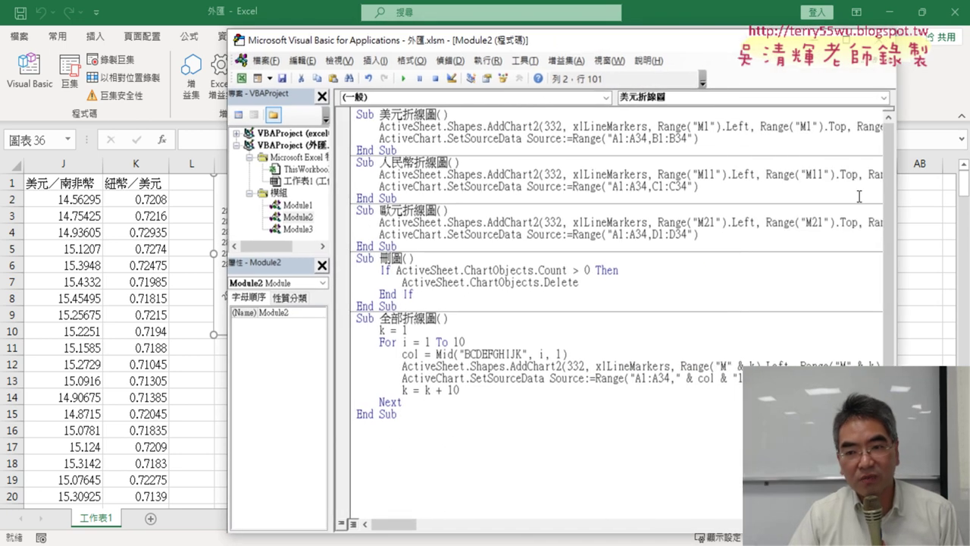
{"action": "left_click", "coordinate": [715, 174]}
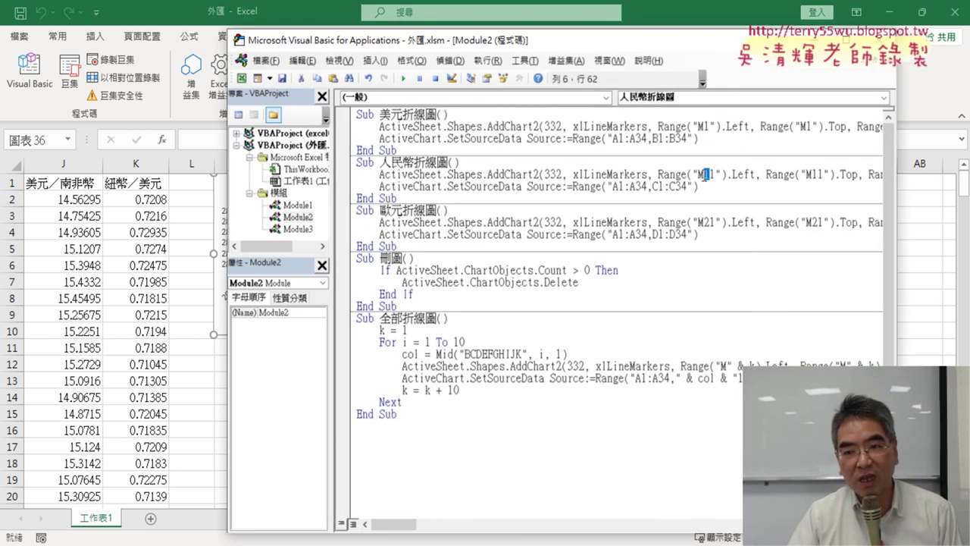
{"action": "type", "text": "R"}
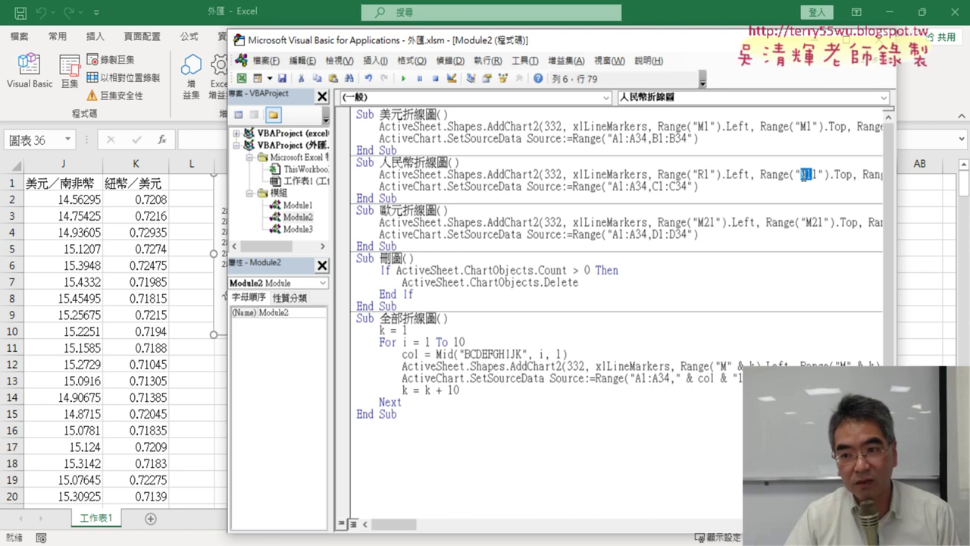
{"action": "type", "text": "R"}
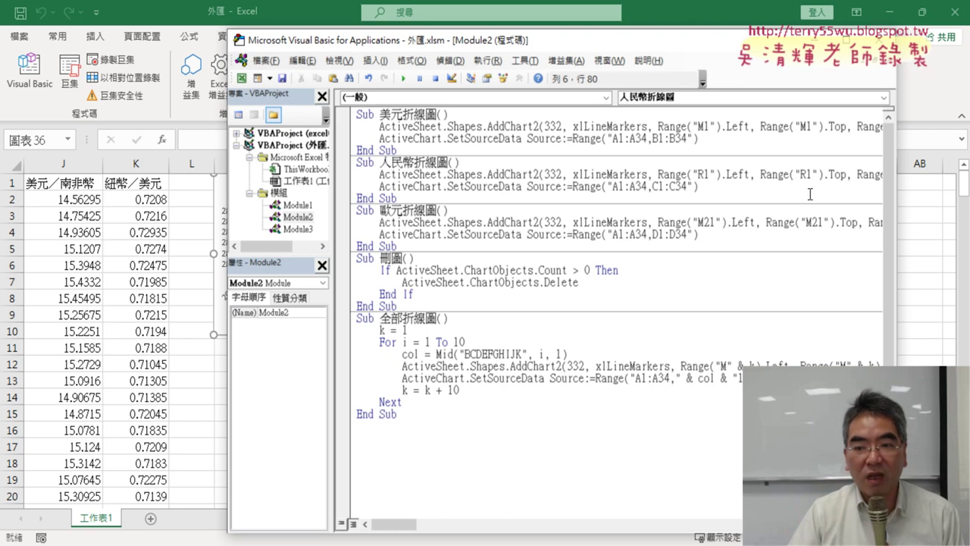
{"action": "left_click_drag", "start_coordinate": [400, 523], "coordinate": [418, 523]}
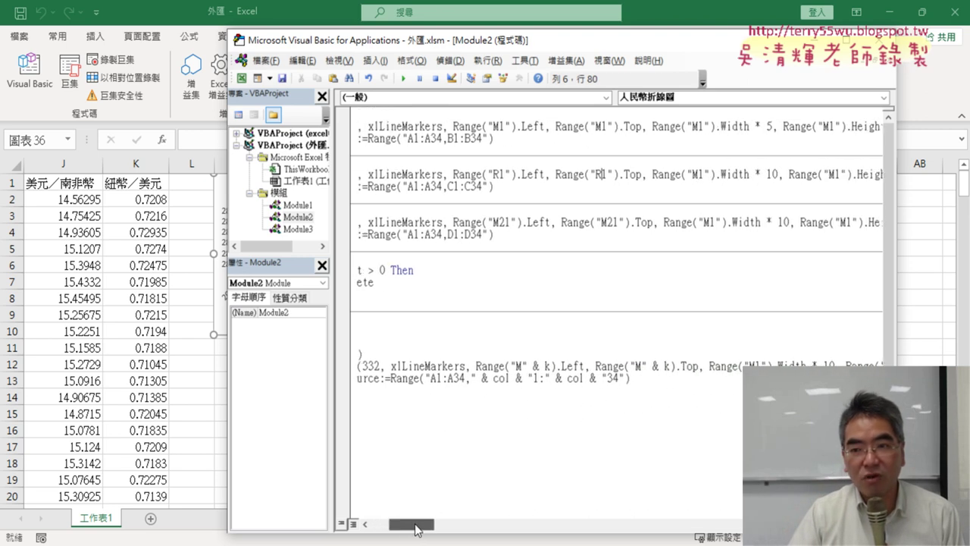
{"action": "double_click", "coordinate": [763, 175]}
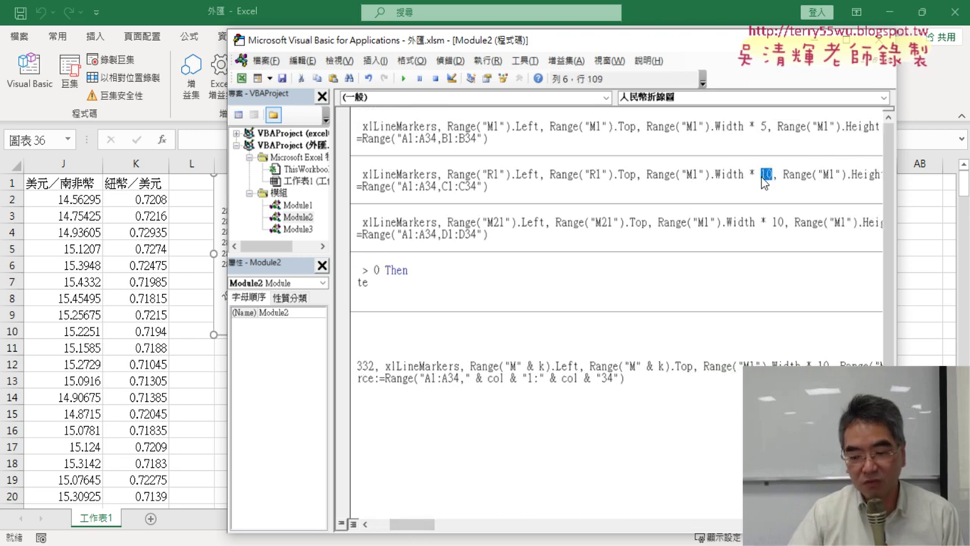
{"action": "type", "text": "5"}
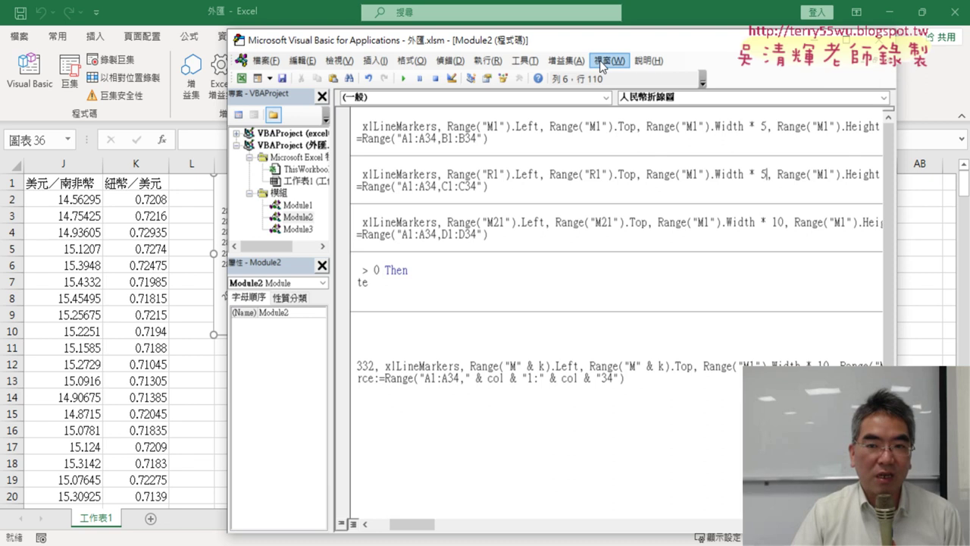
Run 人民幣折線圖 to place the half-width 人民幣／新台幣 chart beside the 美元 chart.
{"action": "left_click_drag", "start_coordinate": [580, 44], "coordinate": [301, 60]}
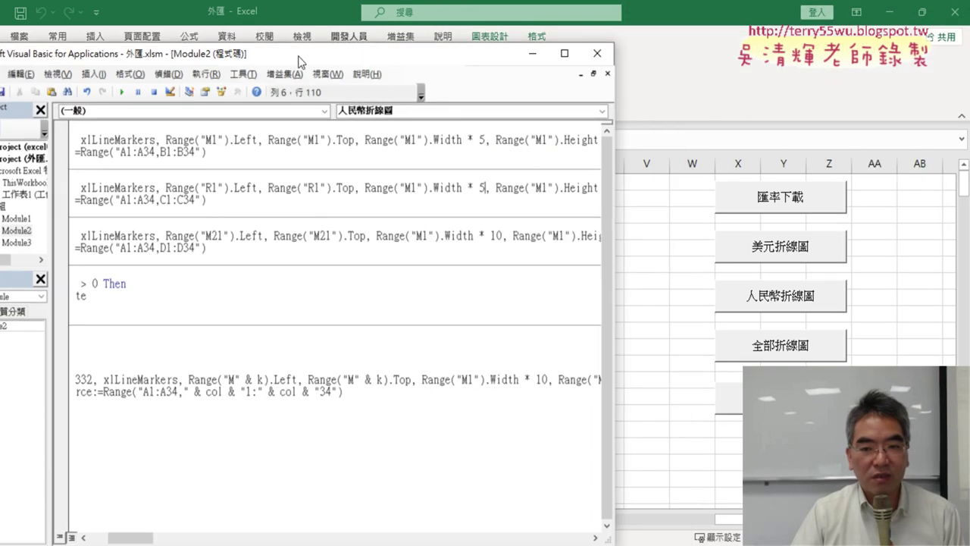
{"action": "left_click_drag", "start_coordinate": [613, 228], "coordinate": [310, 219]}
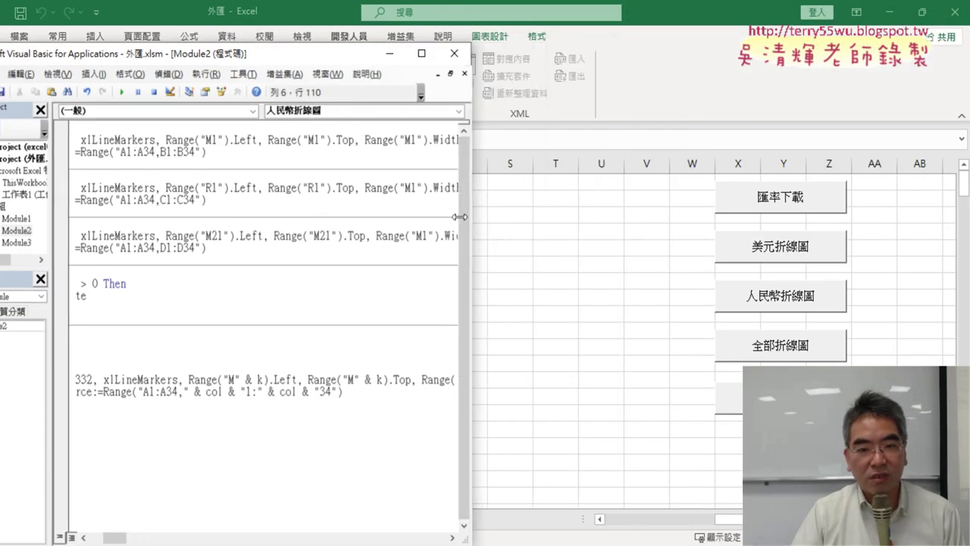
{"action": "left_click", "coordinate": [120, 108]}
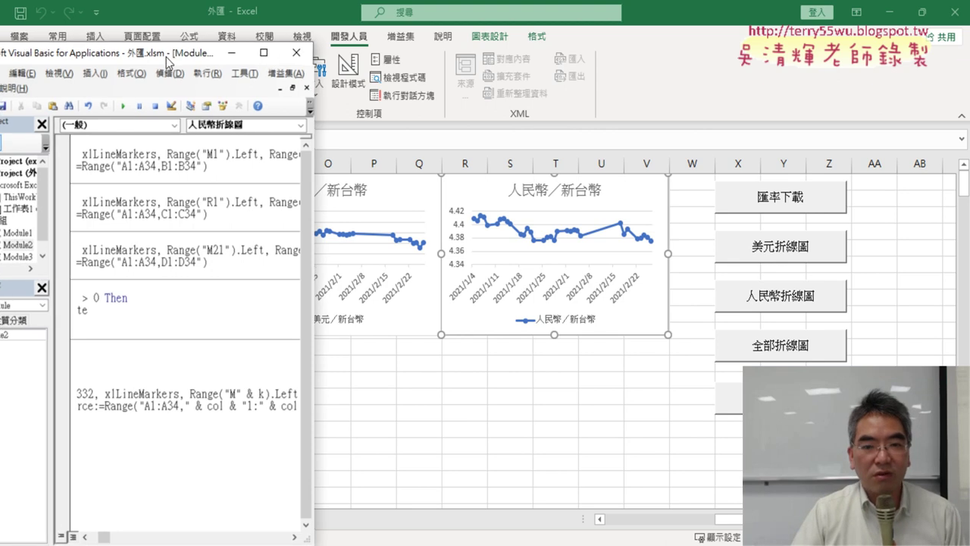
{"action": "left_click_drag", "start_coordinate": [190, 53], "coordinate": [793, 70]}
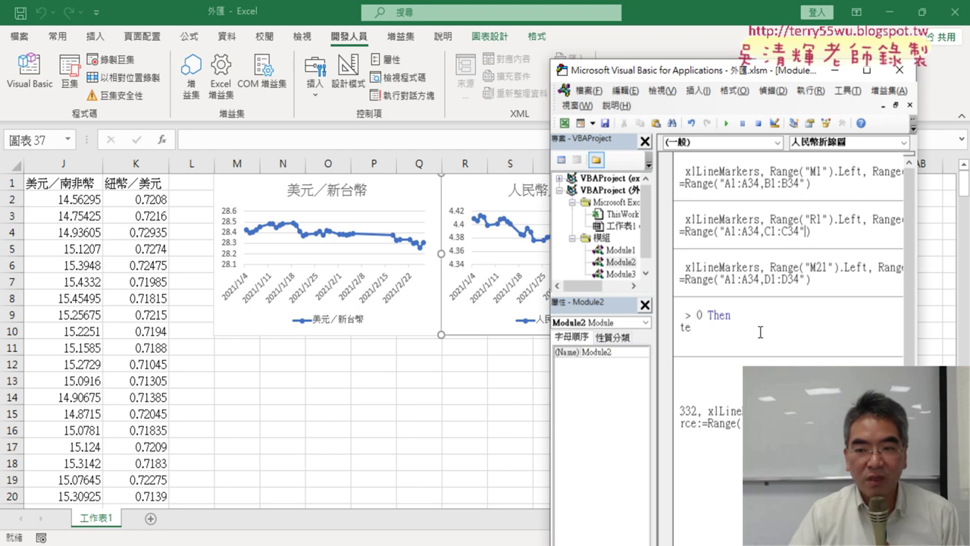
{"action": "left_click_drag", "start_coordinate": [744, 76], "coordinate": [697, 40]}
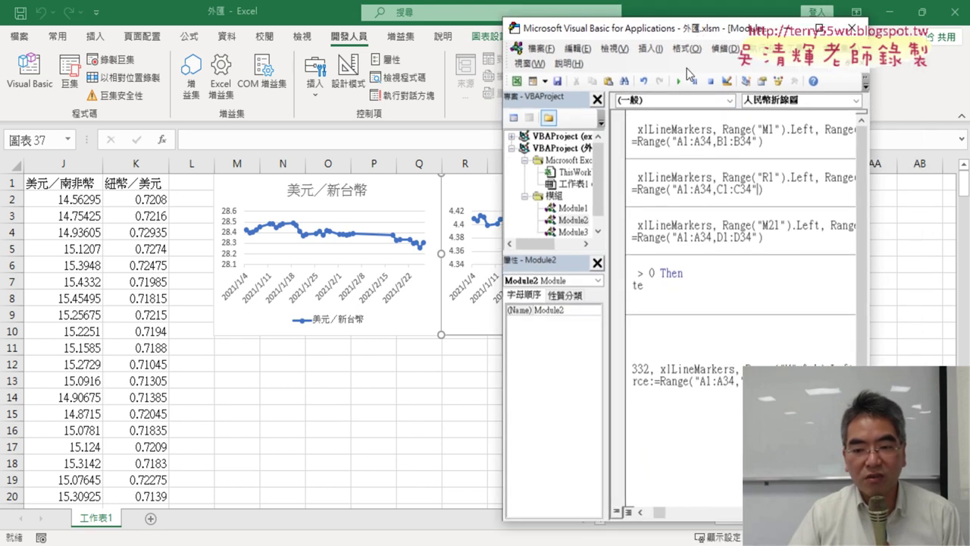
{"action": "left_click_drag", "start_coordinate": [657, 512], "coordinate": [644, 511]}
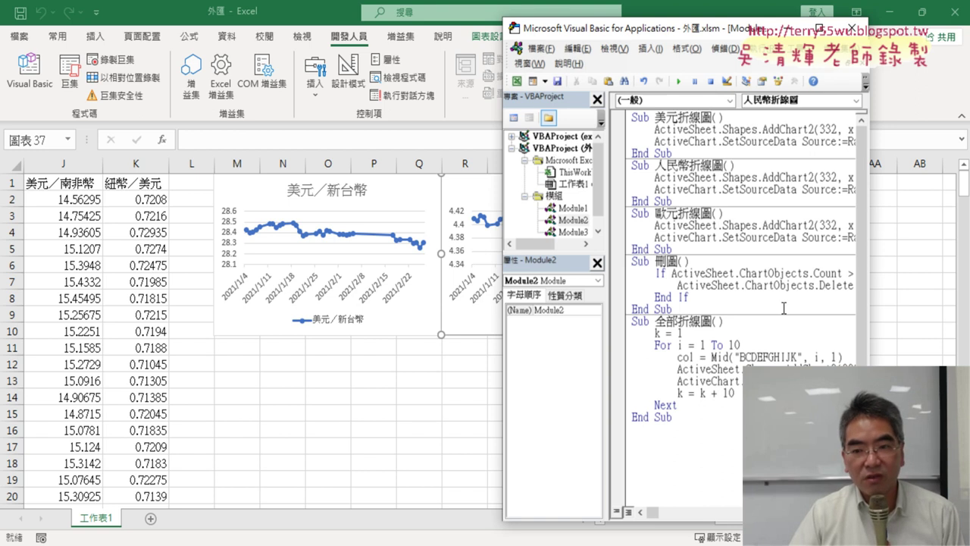
{"action": "left_click_drag", "start_coordinate": [702, 38], "coordinate": [510, 40]}
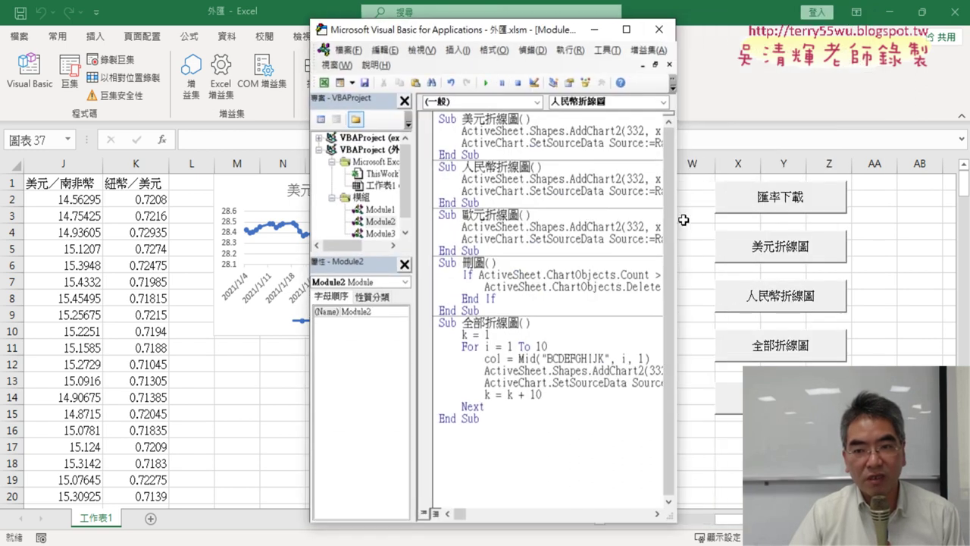
In 歐元折線圖, change both M21 references to M11 and Width * 10 to * 5.
{"action": "left_click_drag", "start_coordinate": [675, 219], "coordinate": [940, 217]}
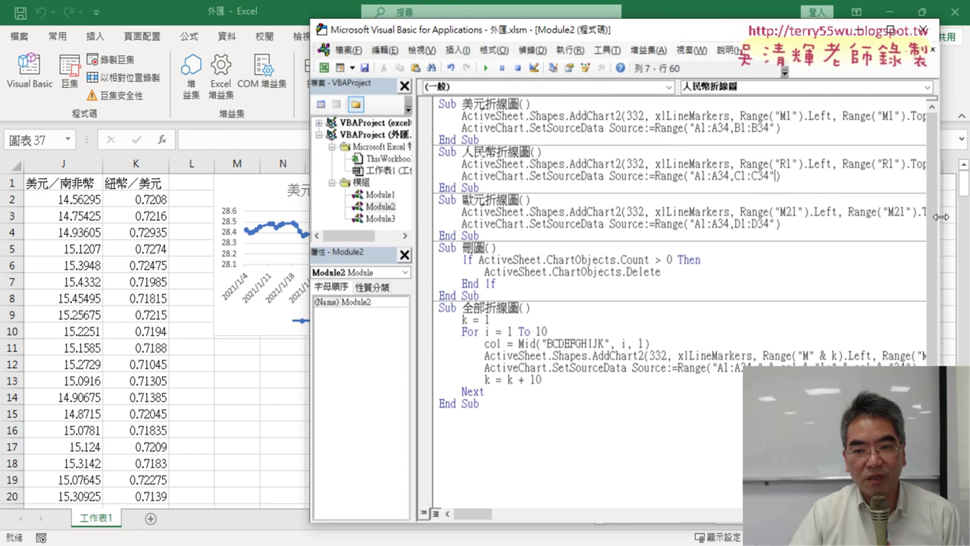
{"action": "left_click_drag", "start_coordinate": [784, 213], "coordinate": [789, 213]}
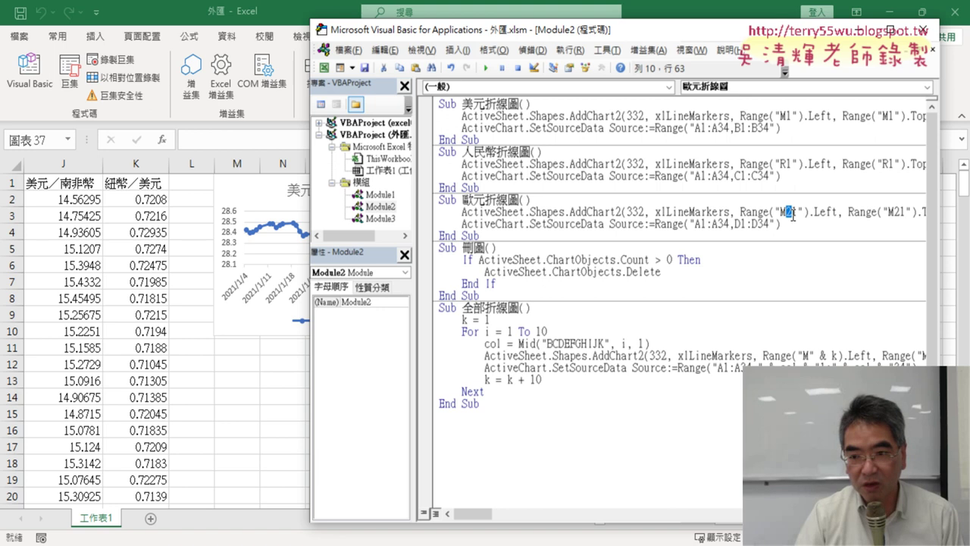
{"action": "type", "text": "1"}
{"action": "left_click_drag", "start_coordinate": [892, 212], "coordinate": [898, 212]}
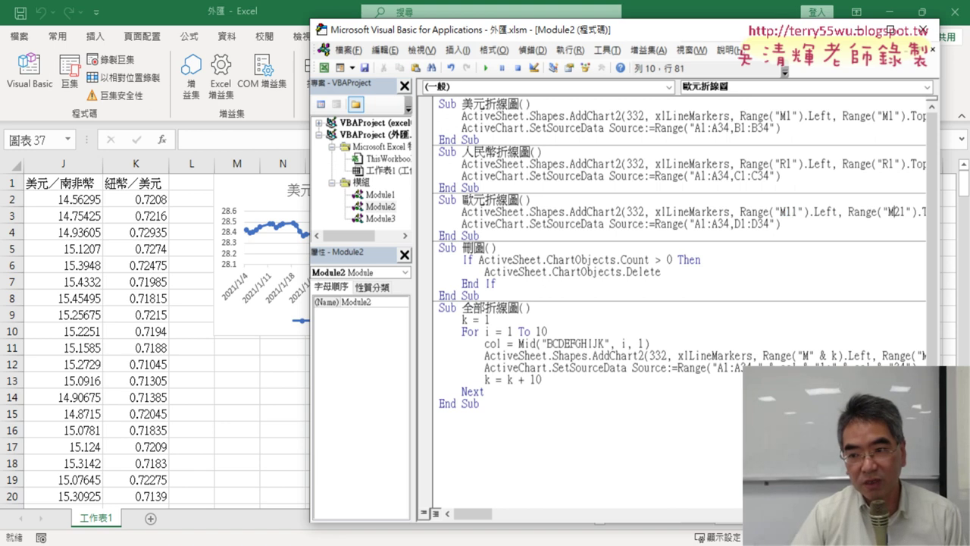
{"action": "type", "text": "1"}
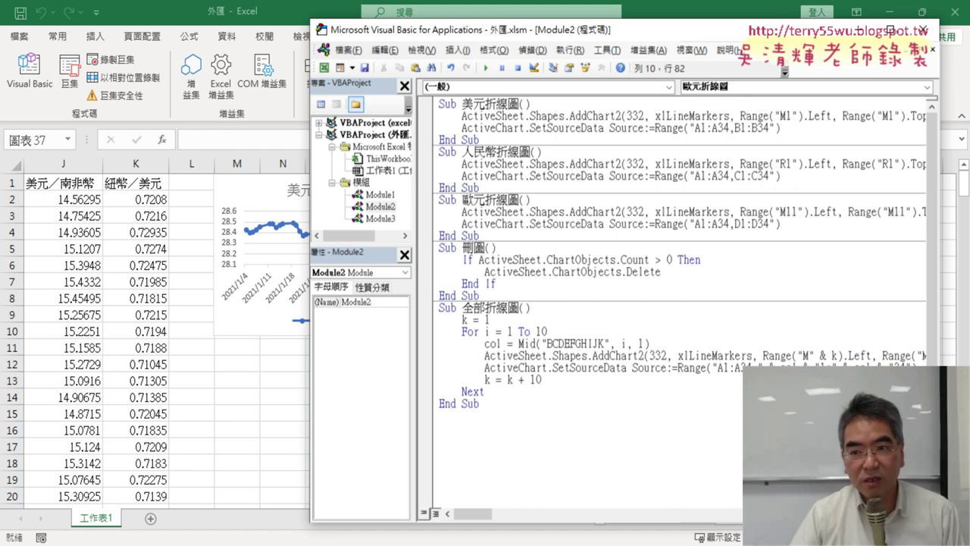
{"action": "left_click", "coordinate": [893, 29]}
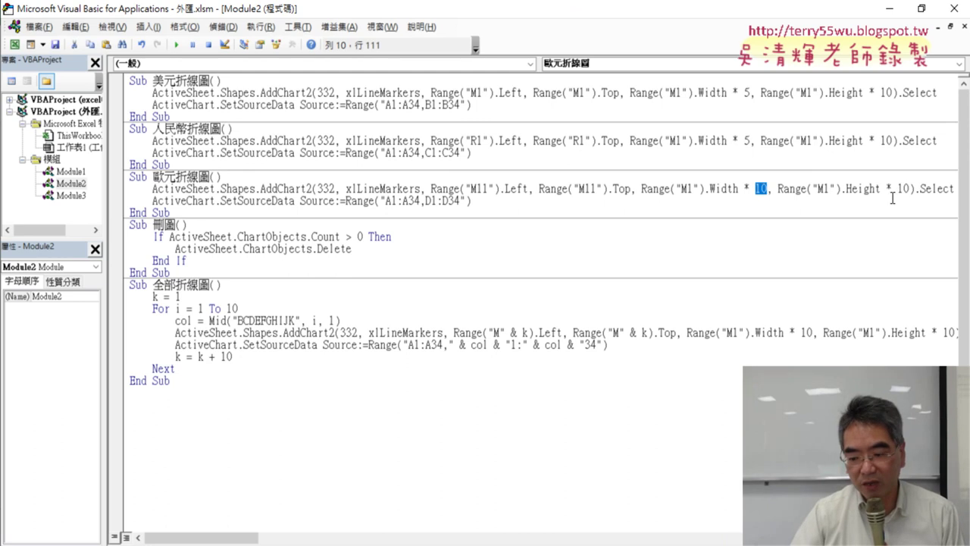
{"action": "type", "text": "5"}
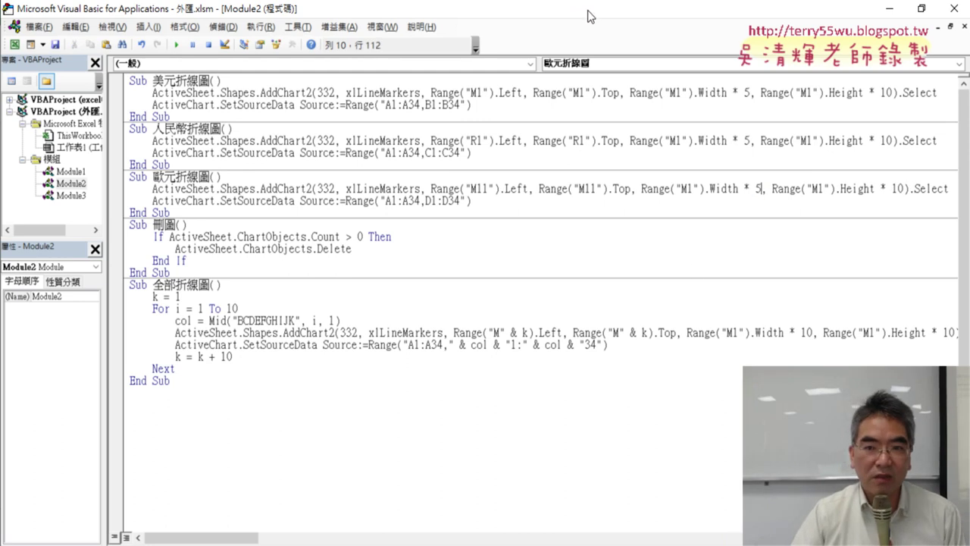
Run 歐元折線圖 to draw the 歐元 chart below the 美元 chart, then highlight the For loop line.
{"action": "double_click", "coordinate": [590, 15]}
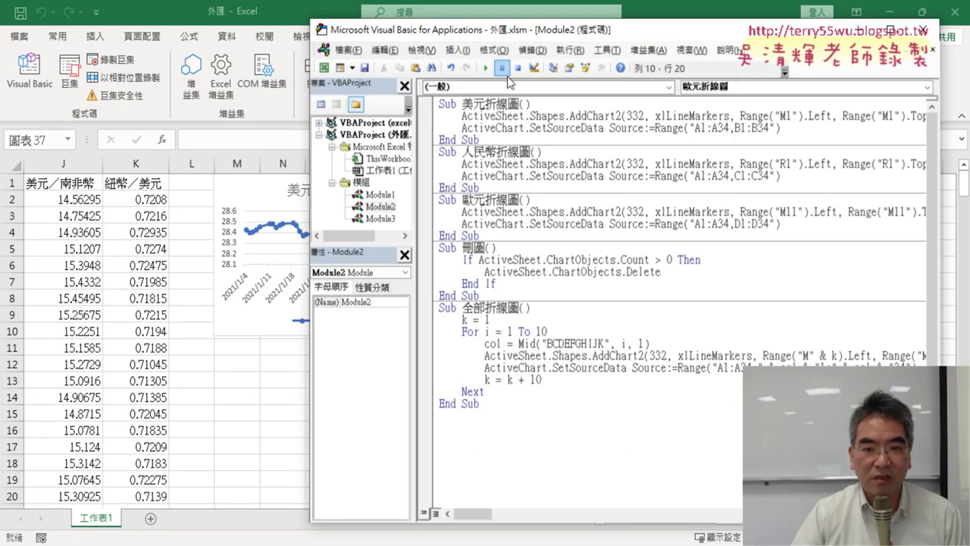
{"action": "left_click", "coordinate": [486, 68]}
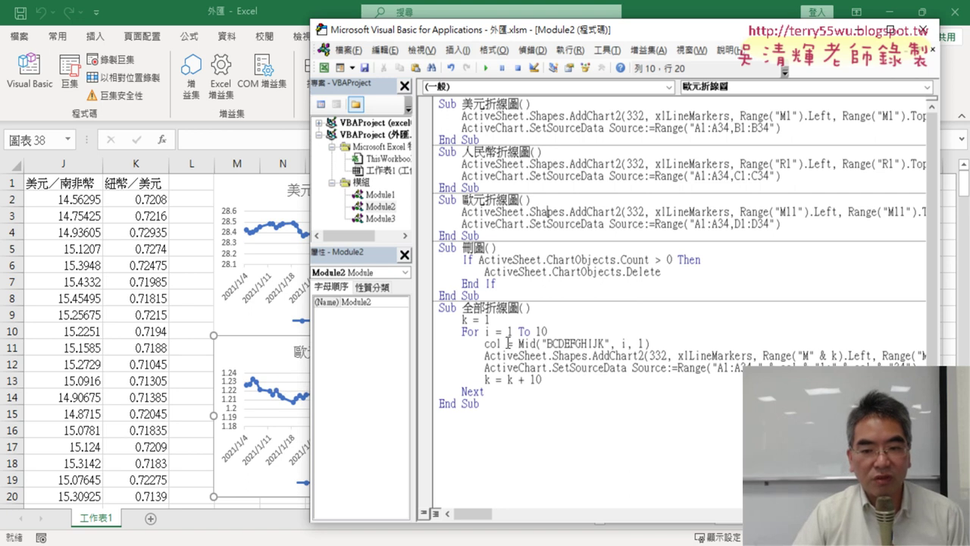
{"action": "left_click_drag", "start_coordinate": [551, 332], "coordinate": [462, 335]}
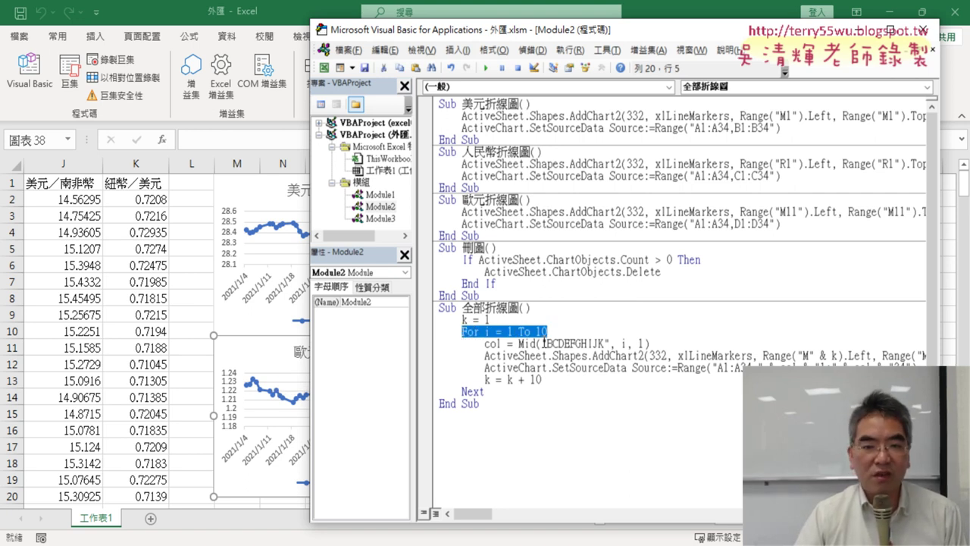
Check the charts on the worksheet, then back in the VBA editor select the whole Sub 全部折線圖 block.
{"action": "left_click", "coordinate": [191, 248]}
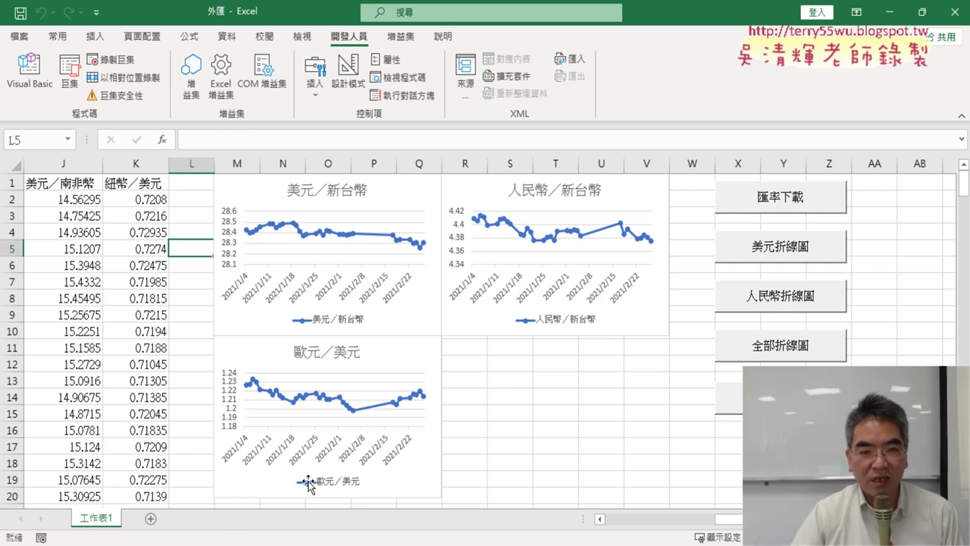
{"action": "left_click", "coordinate": [29, 72]}
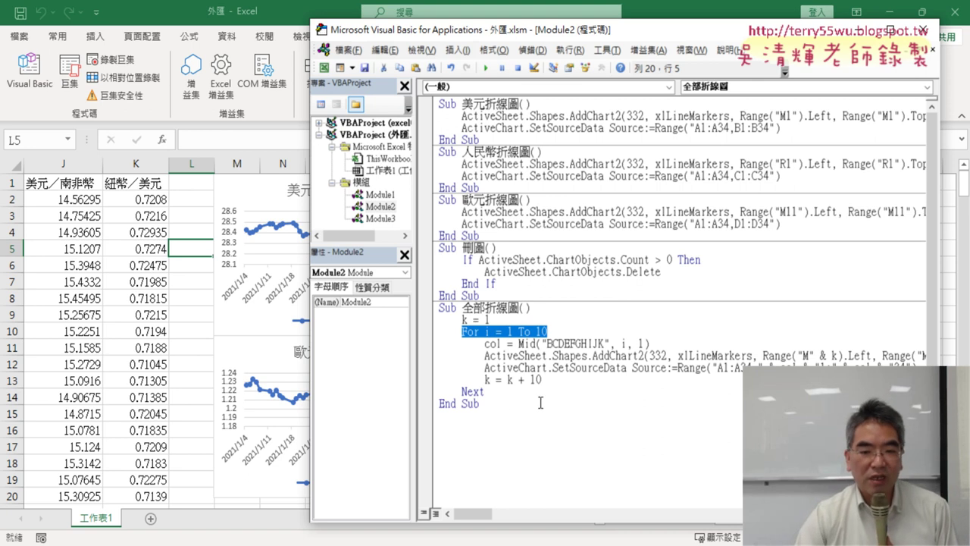
{"action": "left_click_drag", "start_coordinate": [504, 405], "coordinate": [439, 307]}
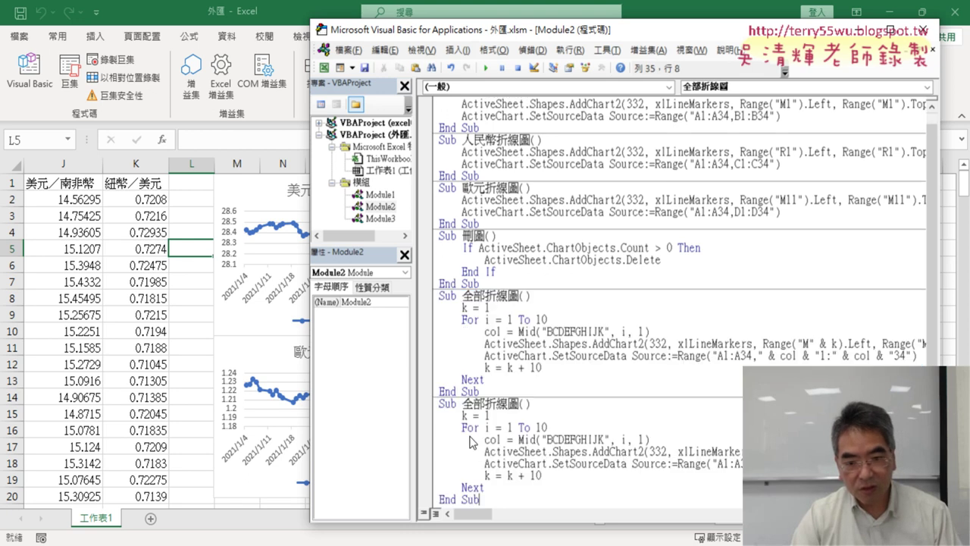
Paste a copy of 全部折線圖 below the original and rename it 全部折線圖2.
{"action": "left_click", "coordinate": [471, 439]}
{"action": "key", "text": "ctrl+v"}
{"action": "scroll", "coordinate": [549, 307], "scroll_direction": "down", "scroll_amount": 1}
{"action": "left_click", "coordinate": [521, 391]}
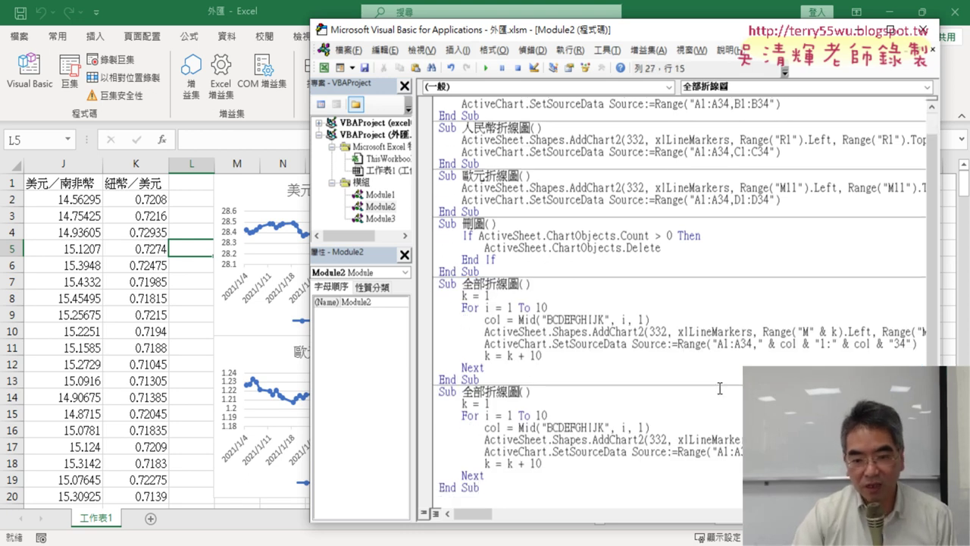
{"action": "type", "text": "2"}
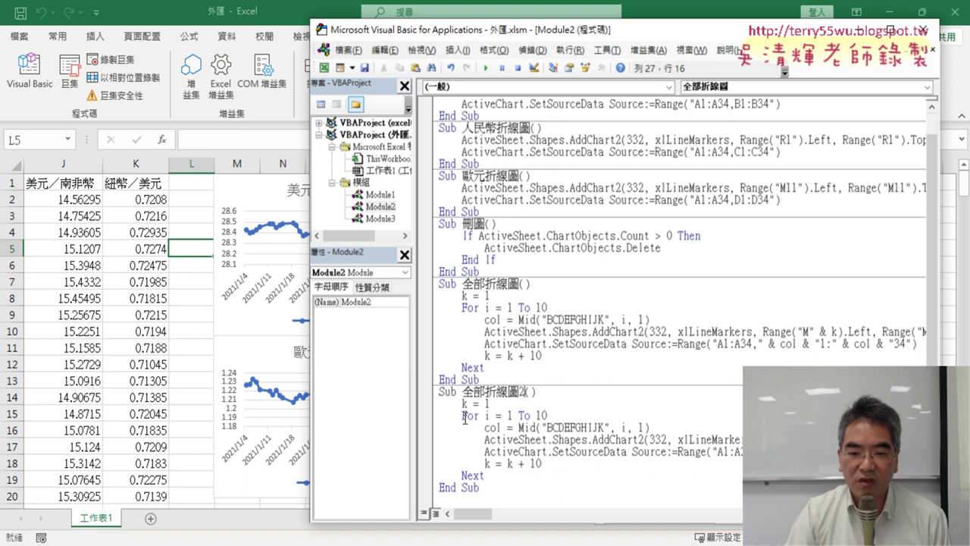
Widen the editor to review 全部折線圖2's loop and its two chart-creating lines, then view the worksheet.
{"action": "left_click_drag", "start_coordinate": [464, 417], "coordinate": [555, 418]}
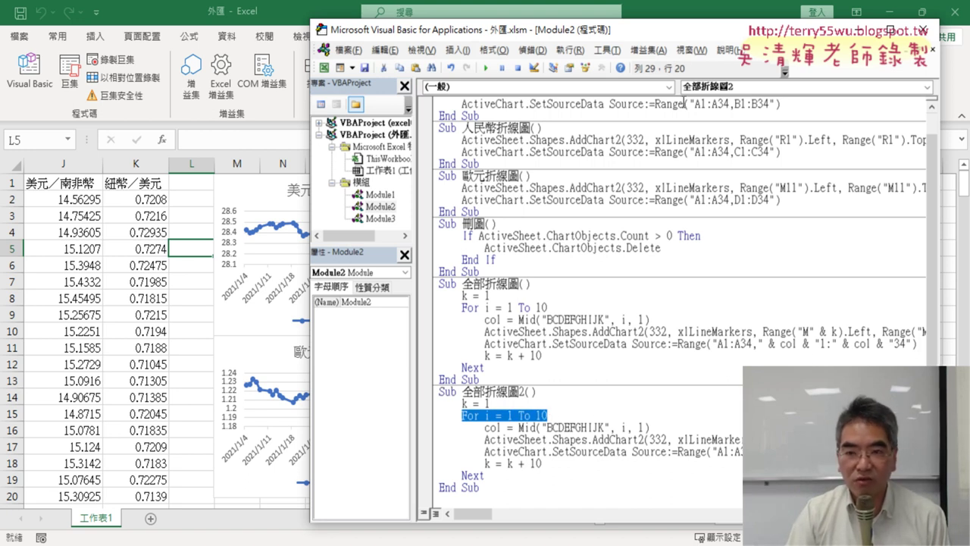
{"action": "left_click_drag", "start_coordinate": [682, 34], "coordinate": [565, 37]}
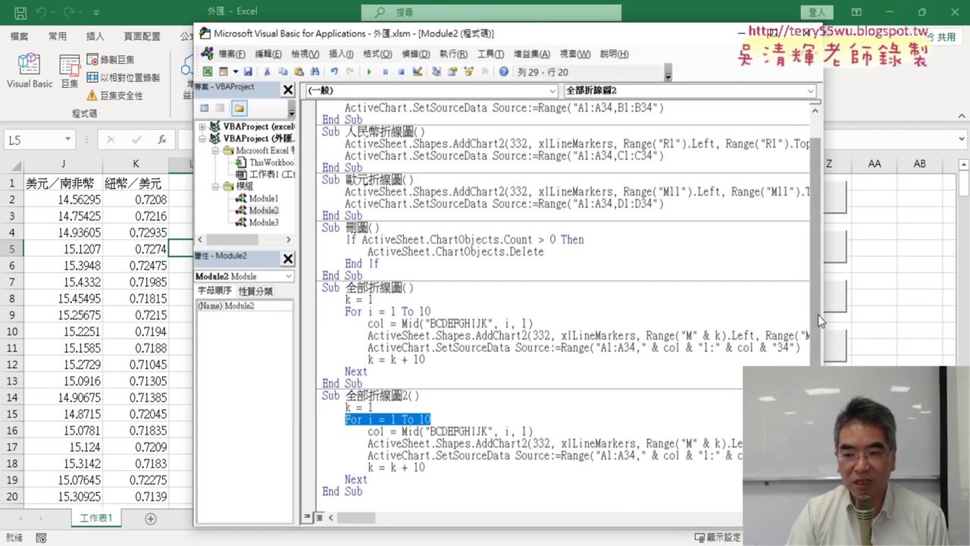
{"action": "left_click_drag", "start_coordinate": [818, 314], "coordinate": [920, 315]}
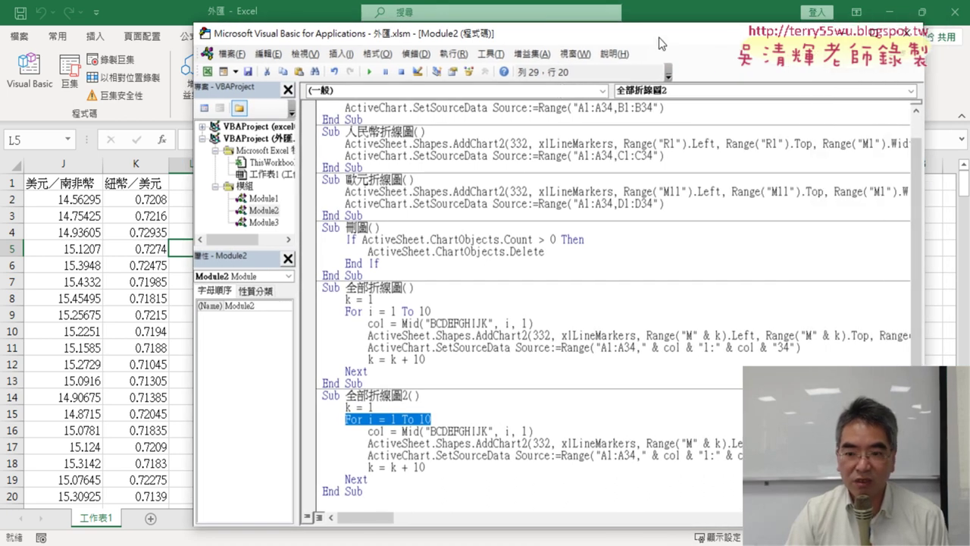
{"action": "left_click_drag", "start_coordinate": [659, 37], "coordinate": [560, 22]}
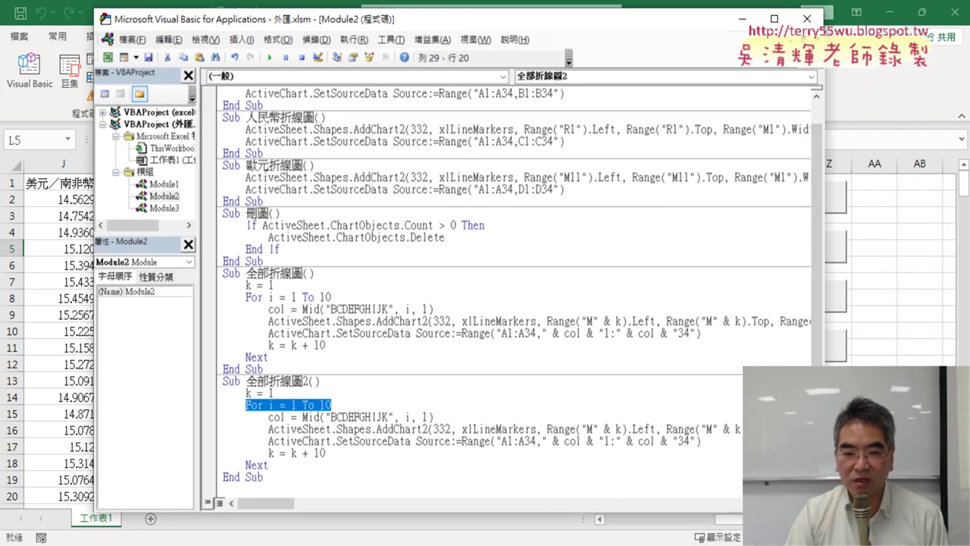
{"action": "left_click_drag", "start_coordinate": [822, 315], "coordinate": [898, 314]}
{"action": "left_click_drag", "start_coordinate": [701, 441], "coordinate": [223, 429]}
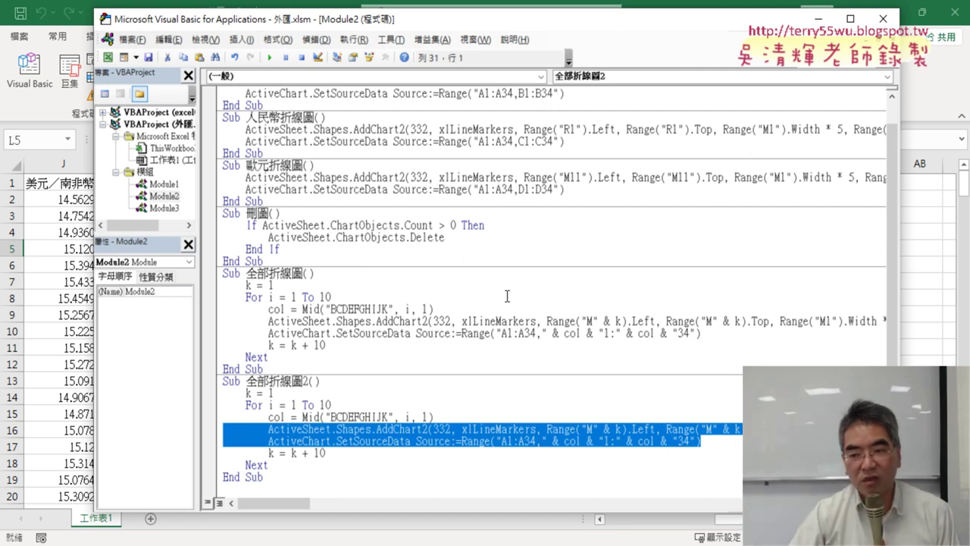
{"action": "left_click", "coordinate": [921, 343]}
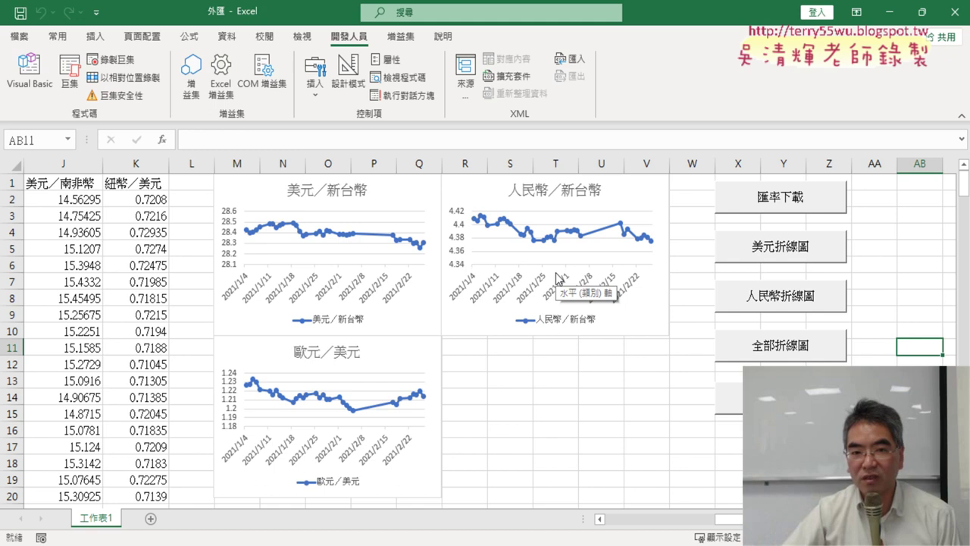
{"action": "left_click", "coordinate": [32, 83]}
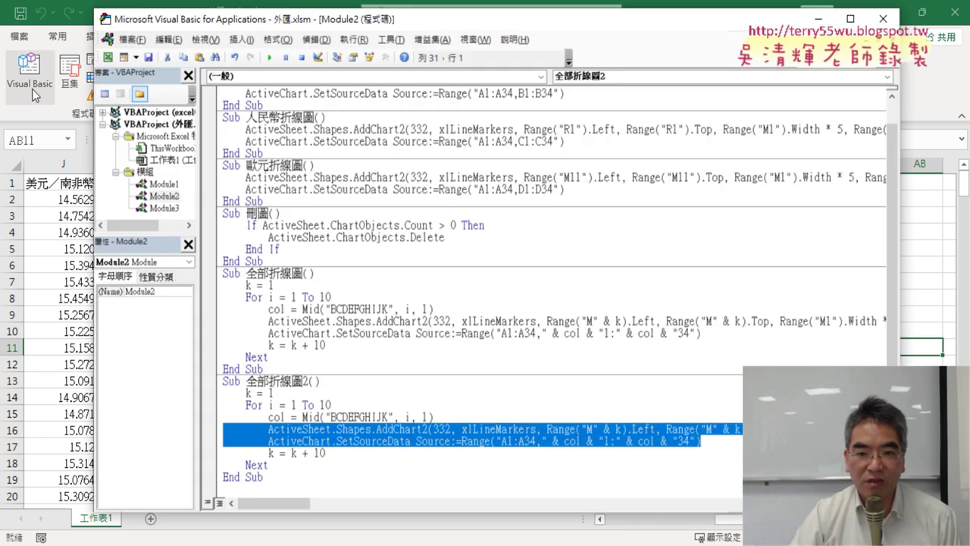
{"action": "mouse_move", "coordinate": [461, 24]}
{"action": "left_mouse_down"}
{"action": "mouse_move", "coordinate": [480, 25]}
{"action": "mouse_move", "coordinate": [490, 299]}
{"action": "left_mouse_up"}
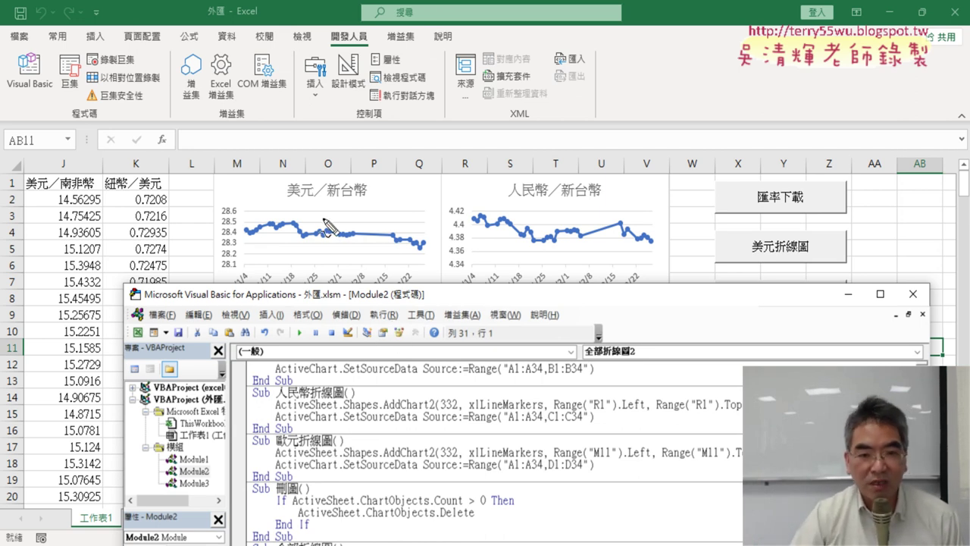
{"action": "left_click_drag", "start_coordinate": [339, 194], "coordinate": [338, 253]}
{"action": "left_click_drag", "start_coordinate": [555, 207], "coordinate": [583, 232]}
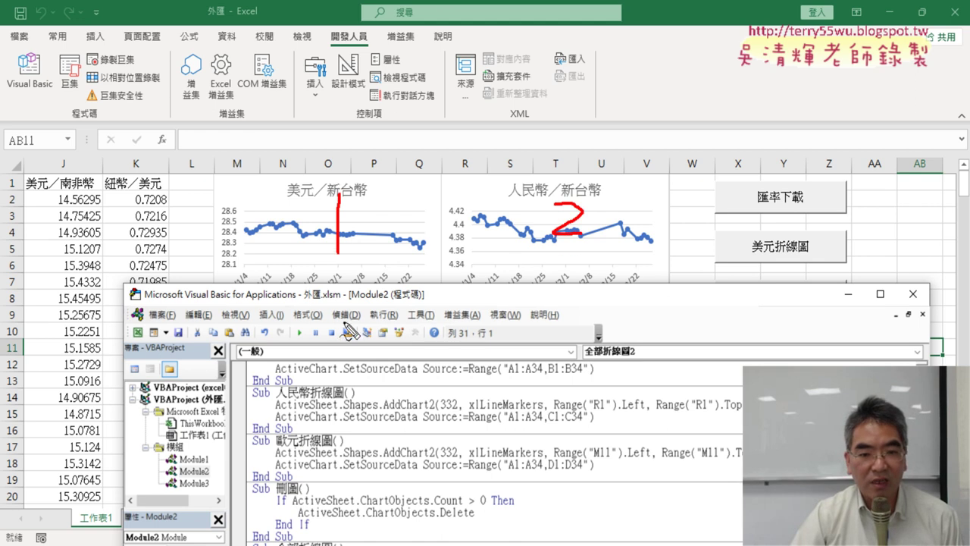
{"action": "left_click_drag", "start_coordinate": [335, 301], "coordinate": [341, 342]}
{"action": "mouse_move", "coordinate": [576, 287]}
{"action": "left_mouse_down"}
{"action": "mouse_move", "coordinate": [606, 307]}
{"action": "mouse_move", "coordinate": [576, 355]}
{"action": "left_mouse_up"}
{"action": "mouse_move", "coordinate": [325, 362]}
{"action": "left_mouse_down"}
{"action": "mouse_move", "coordinate": [368, 405]}
{"action": "mouse_move", "coordinate": [395, 362]}
{"action": "left_mouse_up"}
{"action": "left_click_drag", "start_coordinate": [576, 348], "coordinate": [557, 391]}
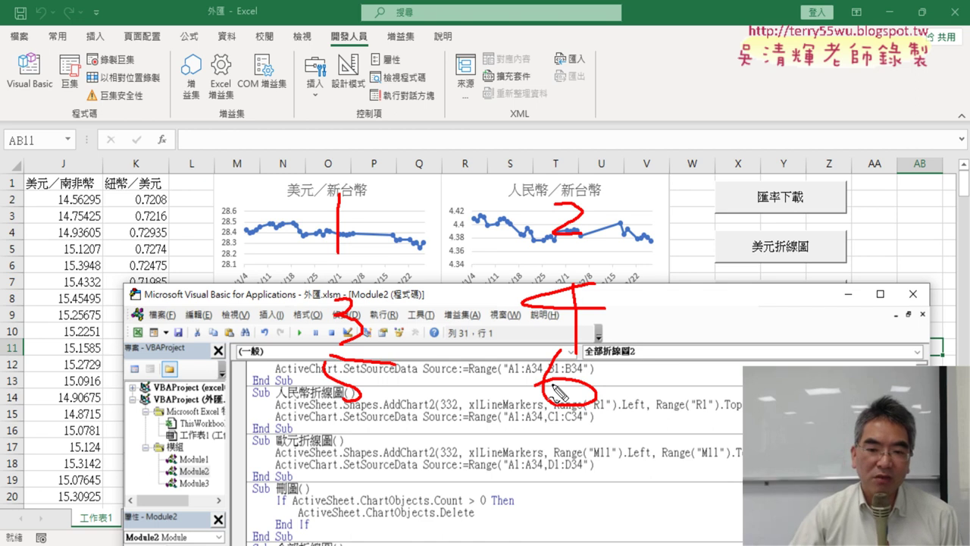
{"action": "left_click_drag", "start_coordinate": [456, 156], "coordinate": [457, 485]}
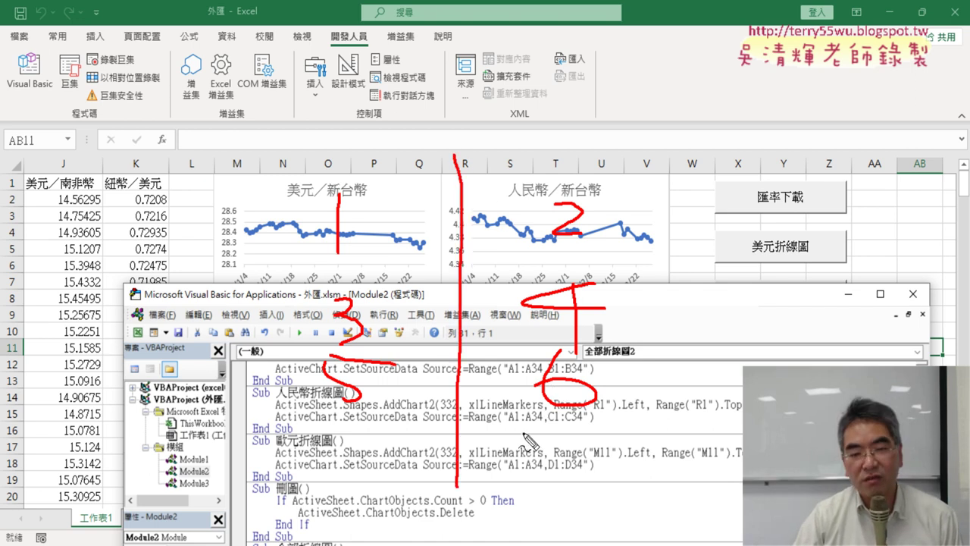
{"action": "left_click_drag", "start_coordinate": [239, 248], "coordinate": [805, 255]}
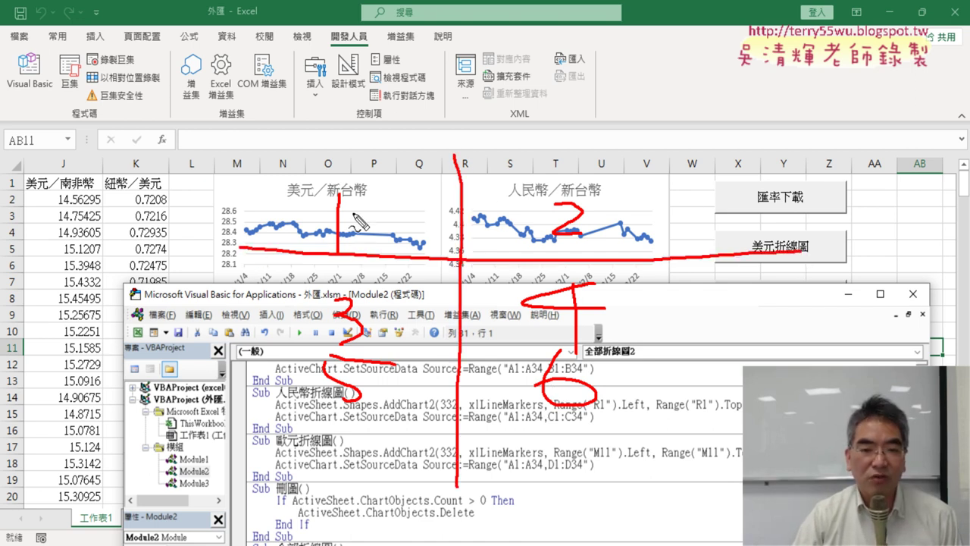
{"action": "left_click_drag", "start_coordinate": [303, 227], "coordinate": [329, 267]}
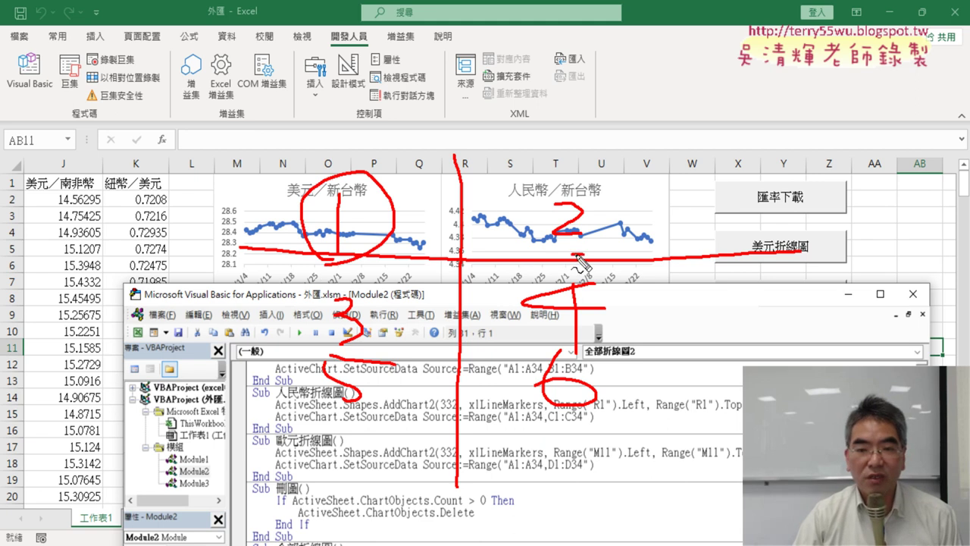
{"action": "left_click_drag", "start_coordinate": [579, 252], "coordinate": [591, 258]}
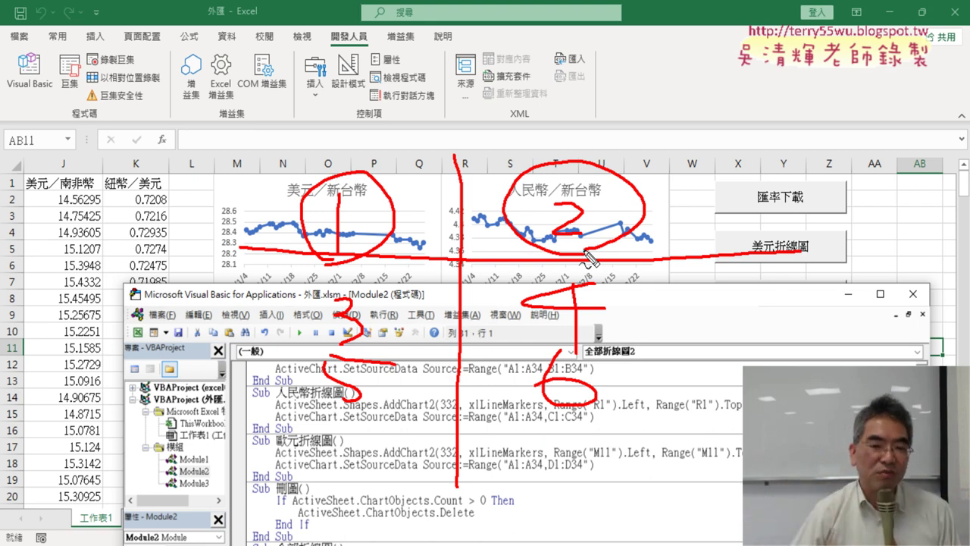
Insert an If i Mod 2 = 1 Then line right after the col = Mid(...) line.
{"action": "key", "text": "Escape"}
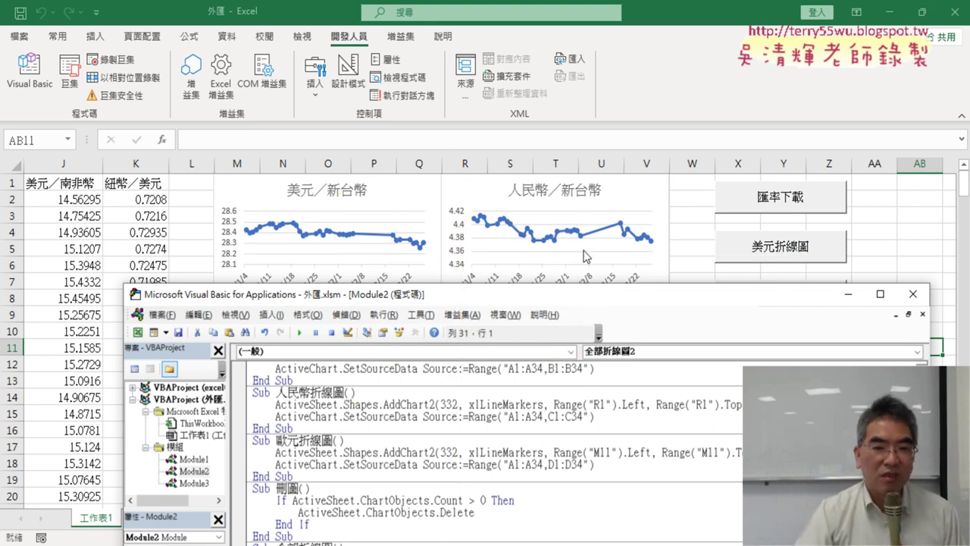
{"action": "left_click_drag", "start_coordinate": [574, 294], "coordinate": [622, 74]}
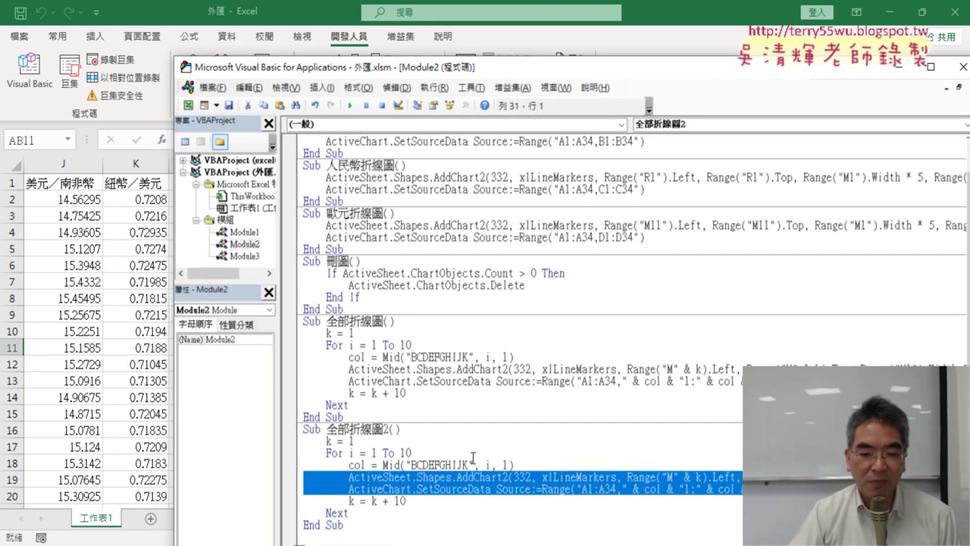
{"action": "left_click", "coordinate": [520, 464]}
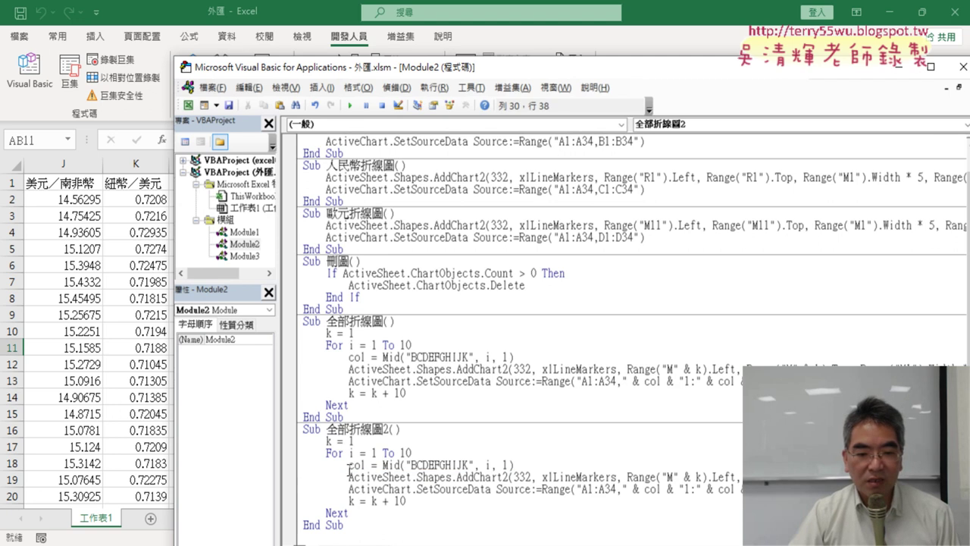
{"action": "left_click_drag", "start_coordinate": [349, 464], "coordinate": [517, 464]}
{"action": "left_click", "coordinate": [516, 465]}
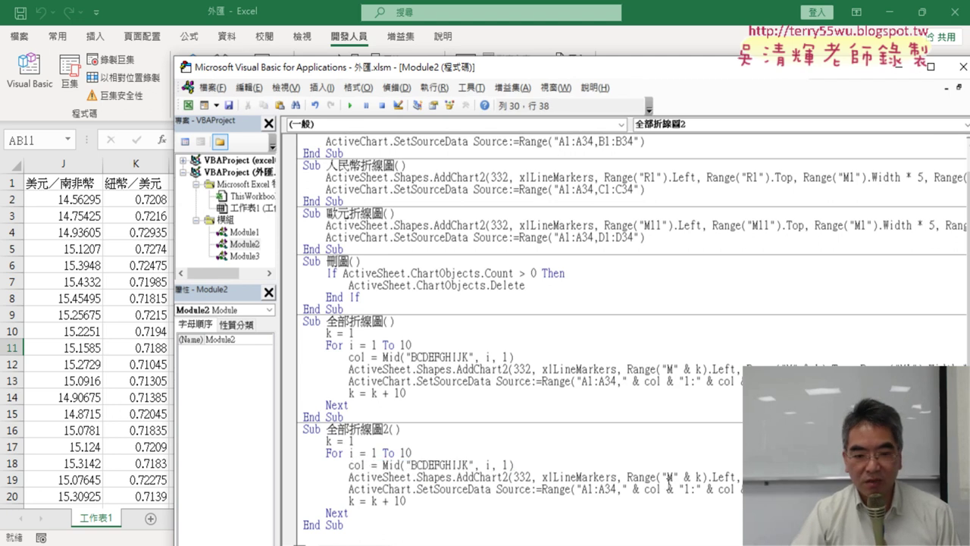
{"action": "key", "text": "Return"}
{"action": "type", "text": "i"}
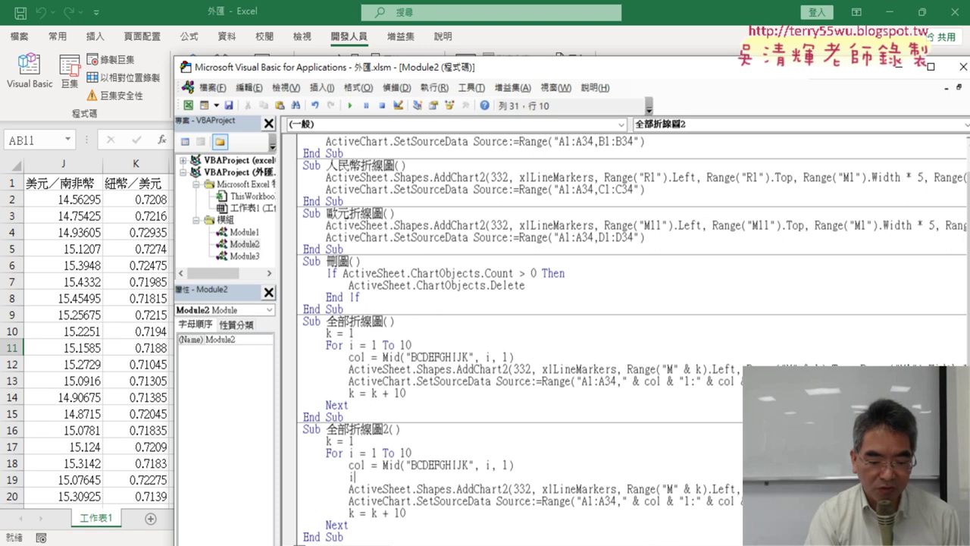
{"action": "type", "text": "f i m"}
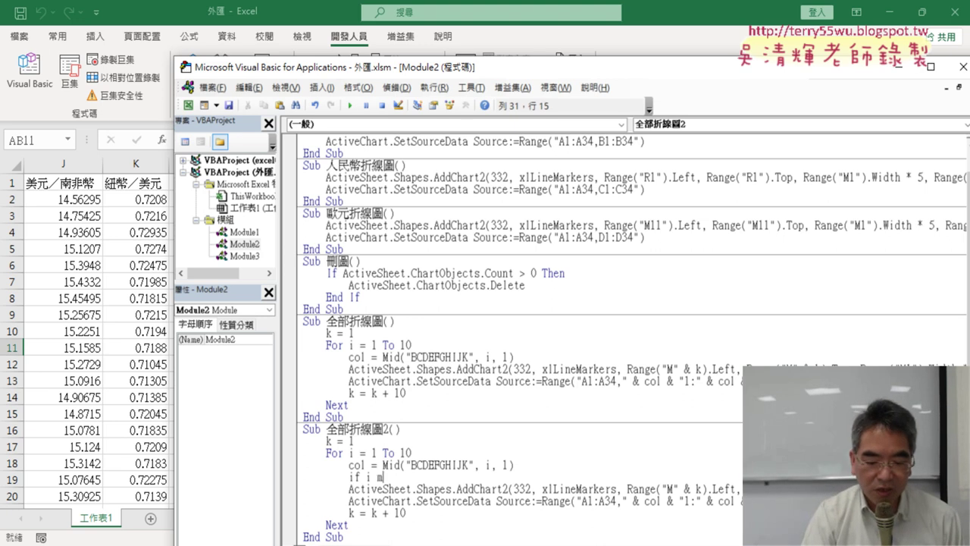
{"action": "type", "text": "od 2=1"}
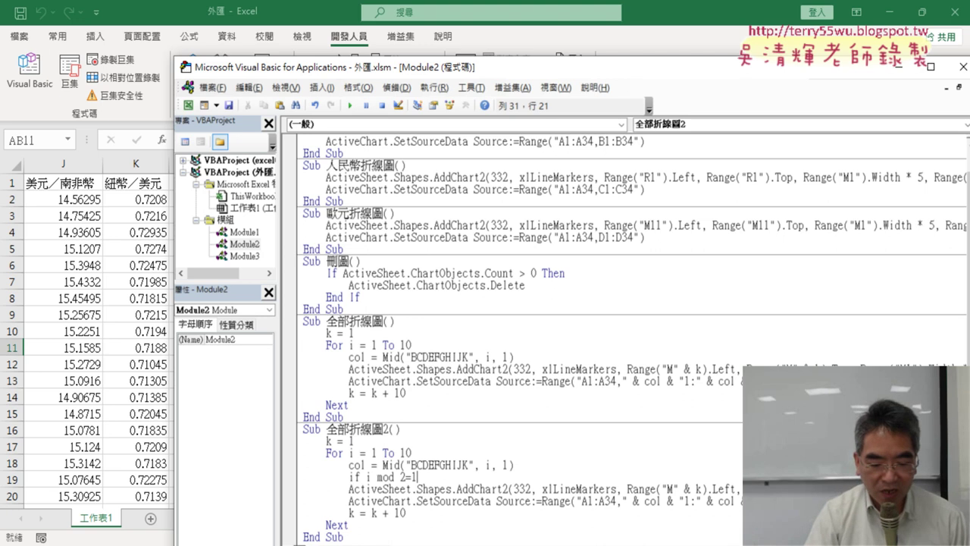
{"action": "type", "text": " then"}
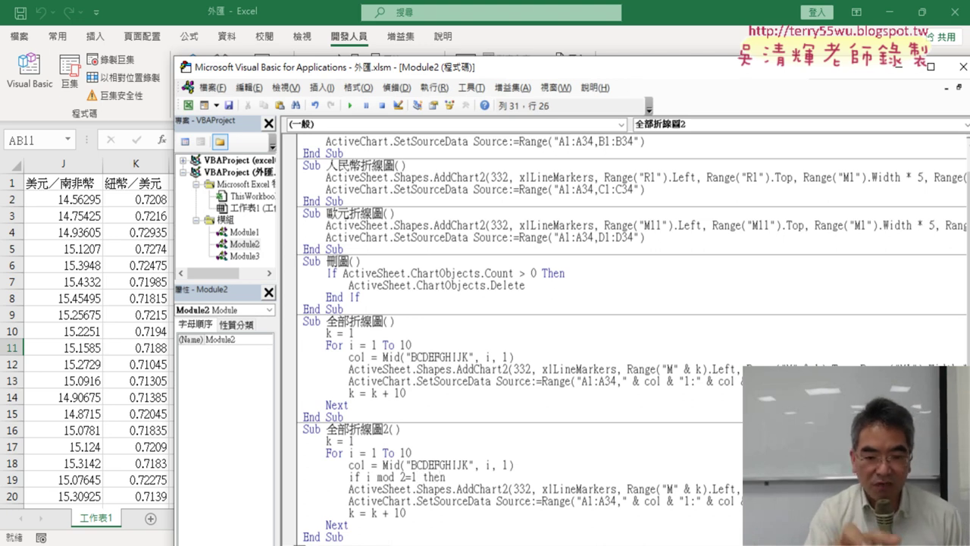
Add Else and End If lines below it, leaving both branches empty.
{"action": "left_click_drag", "start_coordinate": [366, 478], "coordinate": [419, 475]}
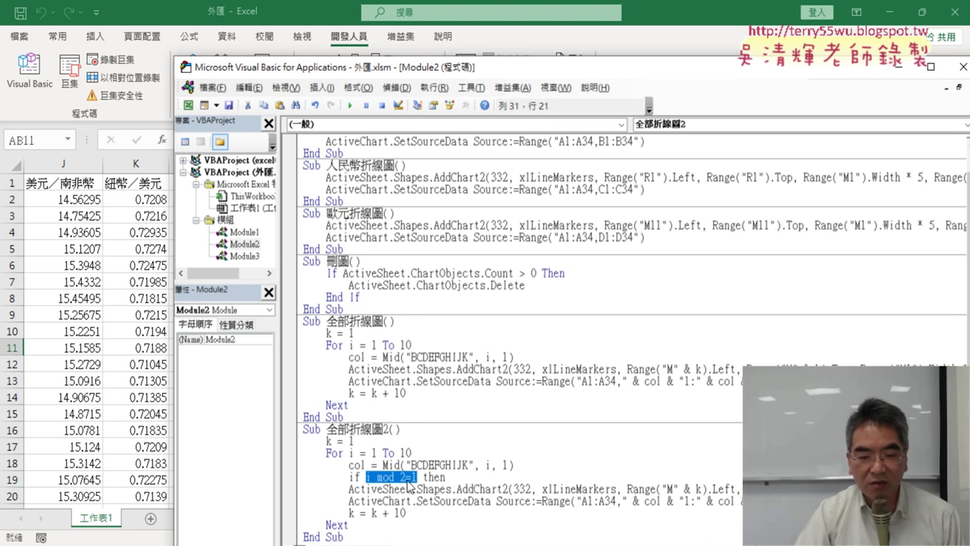
{"action": "left_click", "coordinate": [458, 478]}
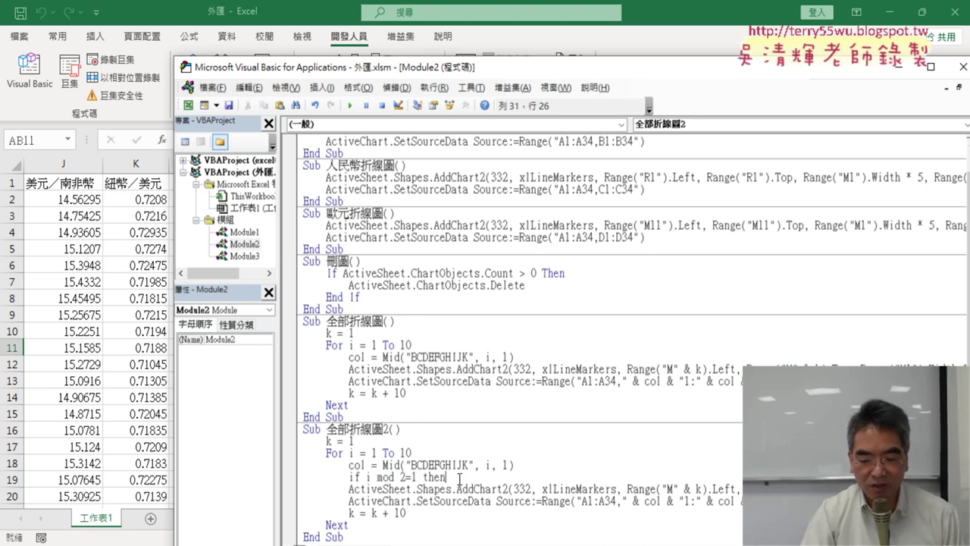
{"action": "key", "text": "Return"}
{"action": "key", "text": "Return"}
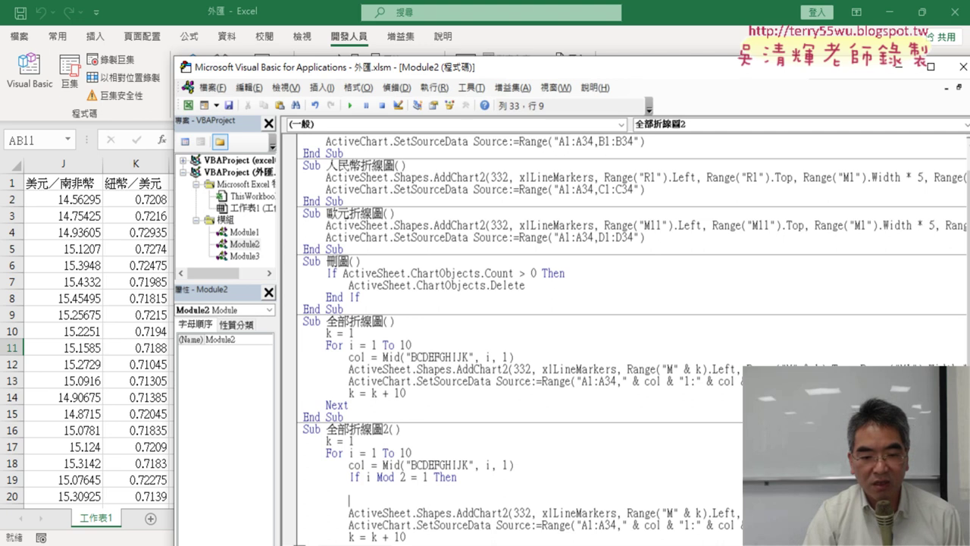
{"action": "type", "text": "el"}
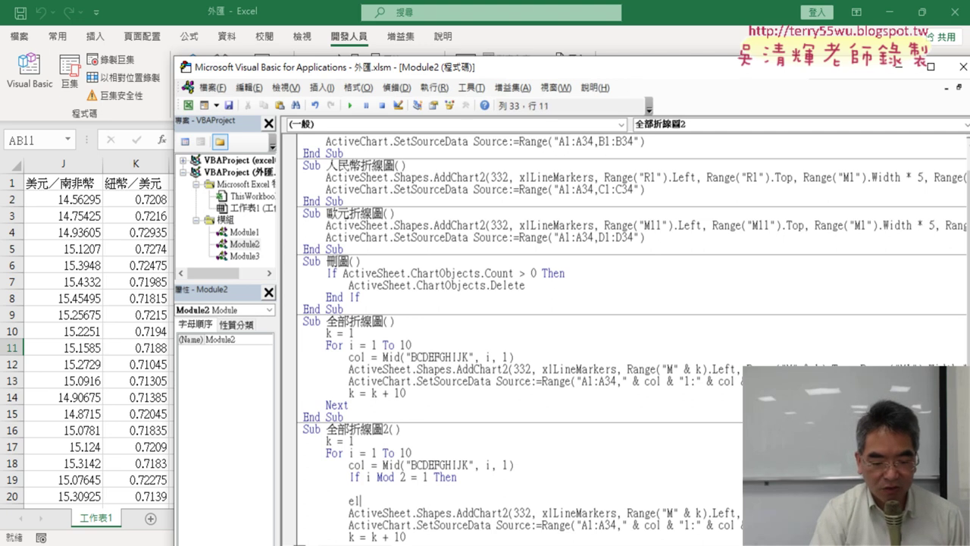
{"action": "type", "text": "se"}
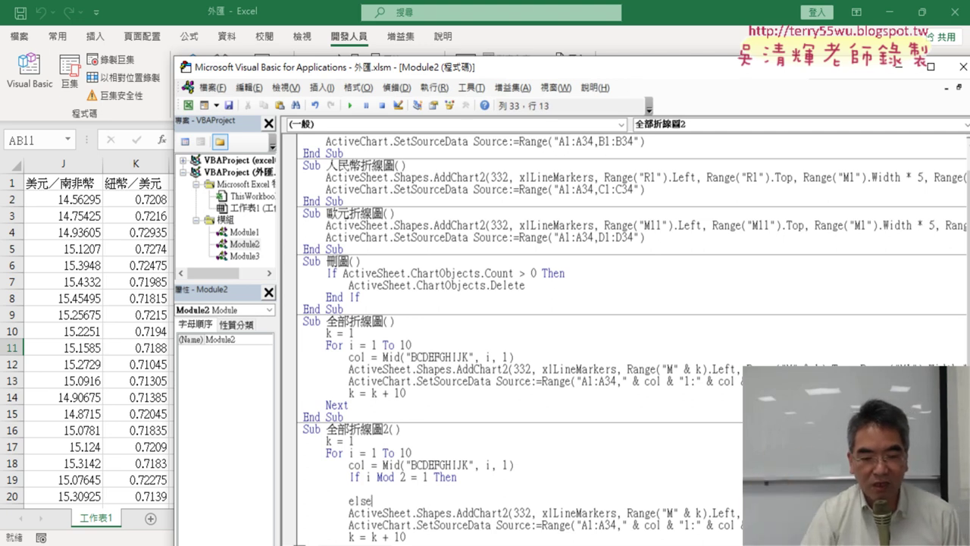
{"action": "key", "text": "Return"}
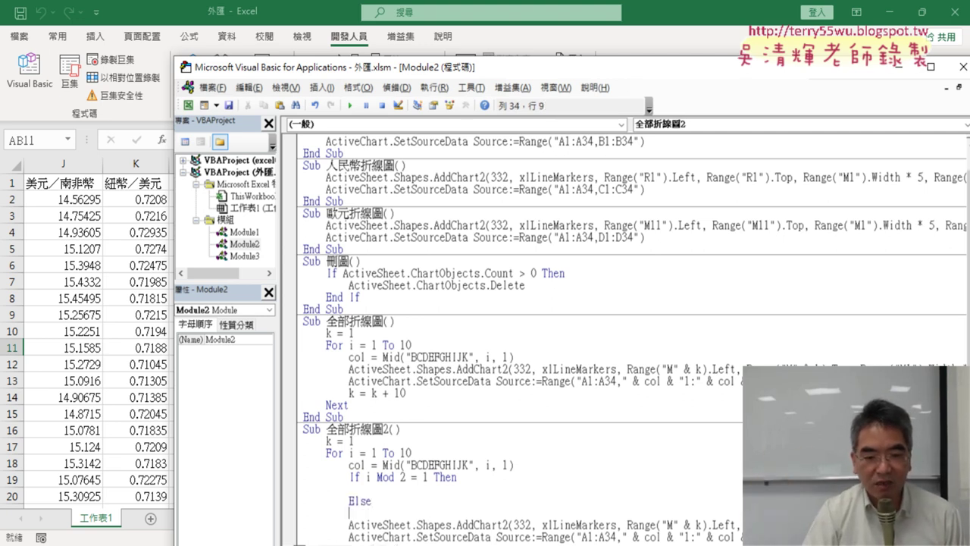
{"action": "key", "text": "Return"}
{"action": "type", "text": "en"}
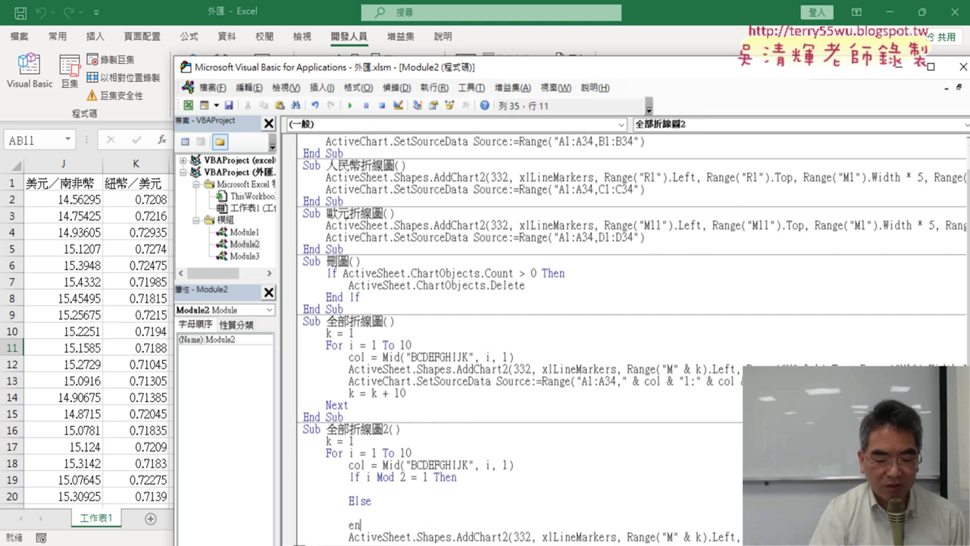
{"action": "type", "text": "d"}
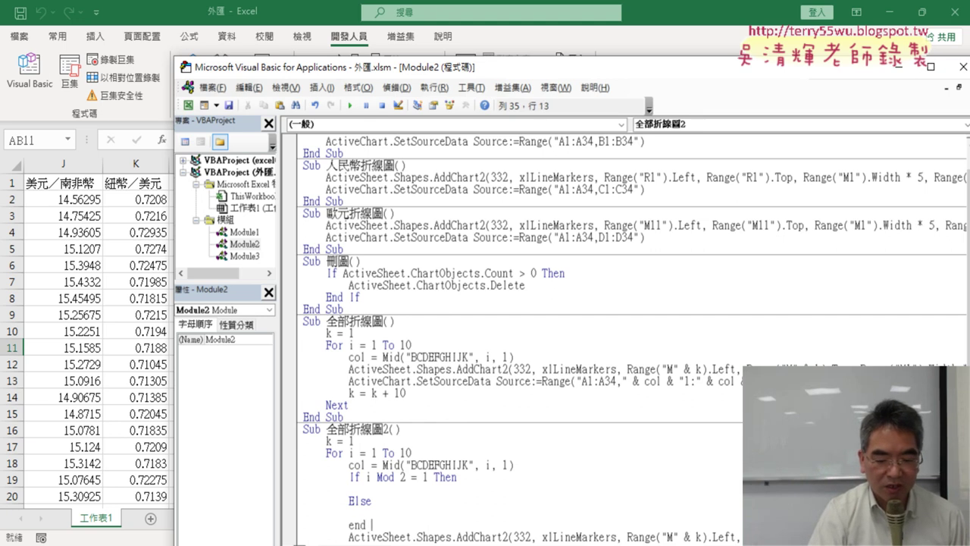
{"action": "type", "text": " if"}
{"action": "scroll", "coordinate": [448, 496], "scroll_direction": "down", "scroll_amount": 2}
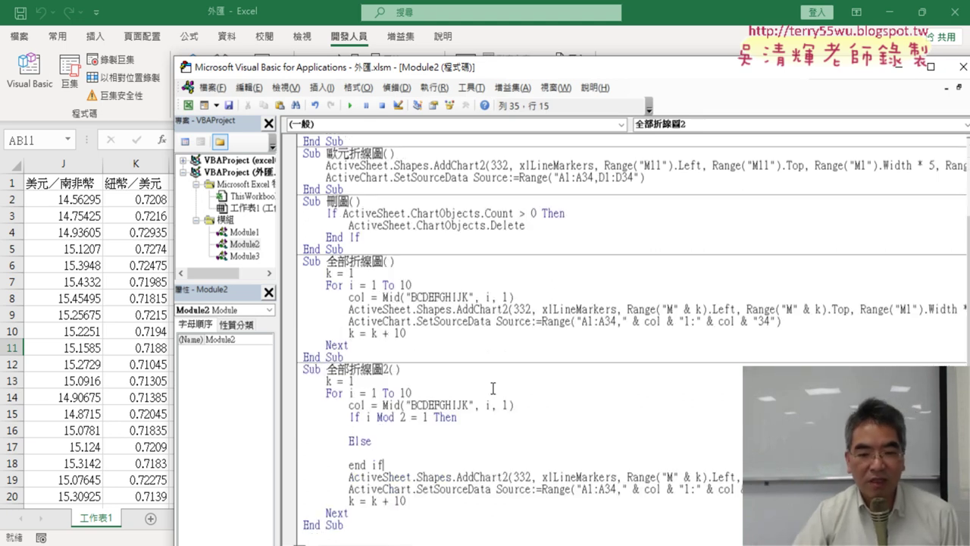
{"action": "left_click", "coordinate": [637, 272]}
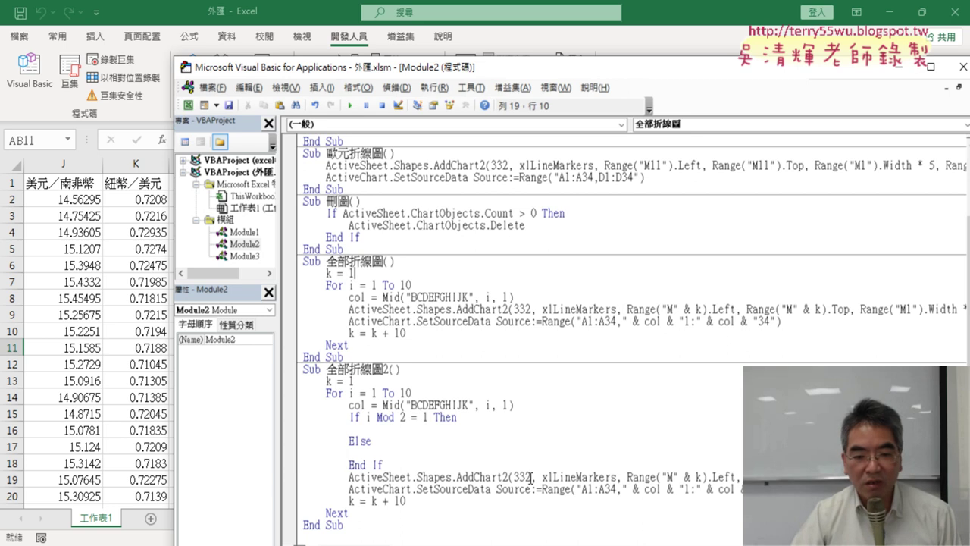
Duplicate the AddChart2, SetSourceData and k = k + 10 lines into both the Then and Else branches.
{"action": "mouse_move", "coordinate": [406, 501]}
{"action": "left_mouse_down"}
{"action": "mouse_move", "coordinate": [302, 480]}
{"action": "mouse_move", "coordinate": [306, 433]}
{"action": "left_mouse_up"}
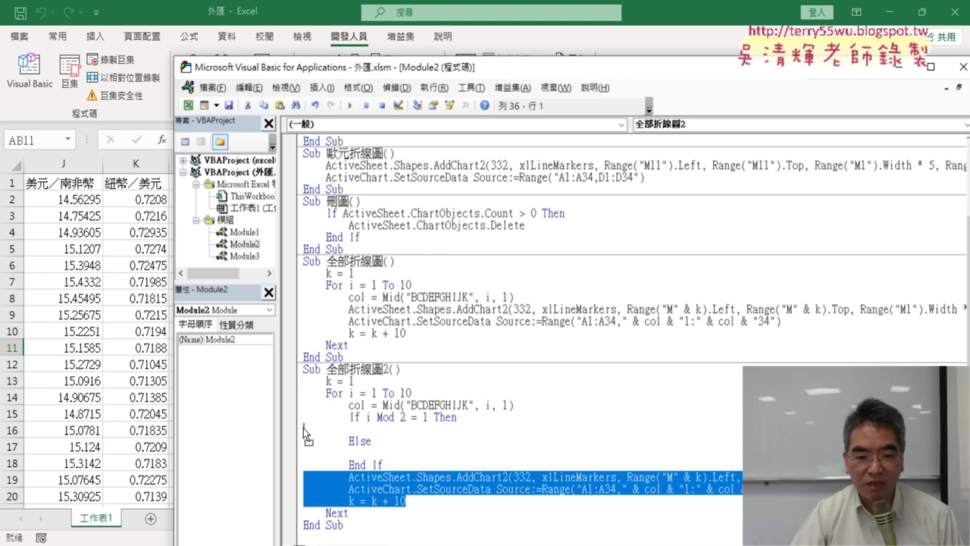
{"action": "left_click_drag", "start_coordinate": [303, 427], "coordinate": [303, 429]}
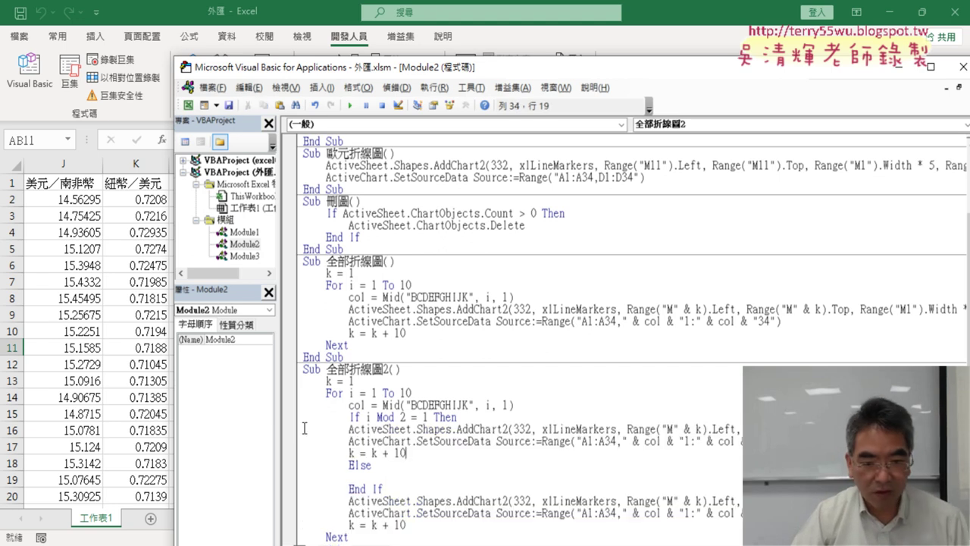
{"action": "scroll", "coordinate": [417, 485], "scroll_direction": "down", "scroll_amount": 1}
{"action": "mouse_move", "coordinate": [419, 501]}
{"action": "left_mouse_down"}
{"action": "mouse_move", "coordinate": [319, 485]}
{"action": "mouse_move", "coordinate": [303, 452]}
{"action": "mouse_move", "coordinate": [296, 477]}
{"action": "left_mouse_up"}
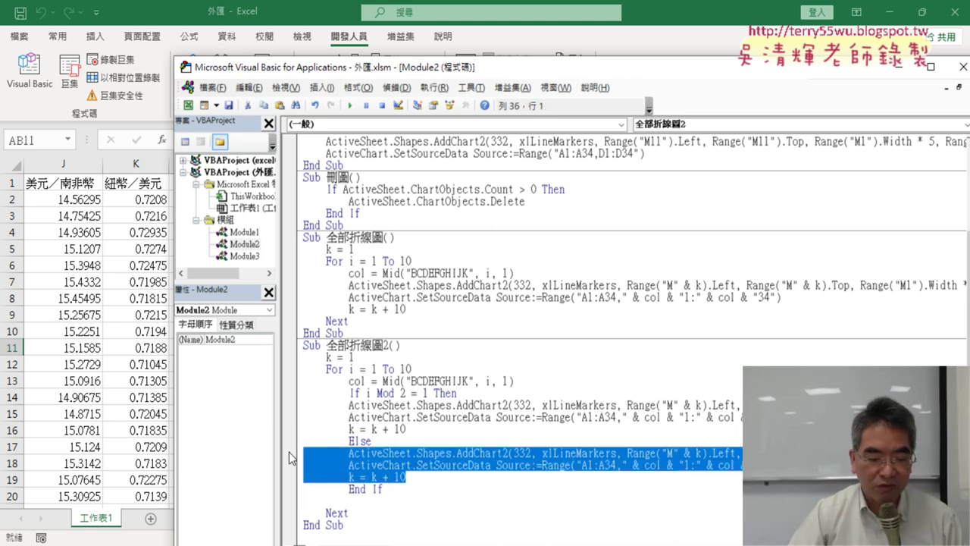
{"action": "key", "text": "Tab"}
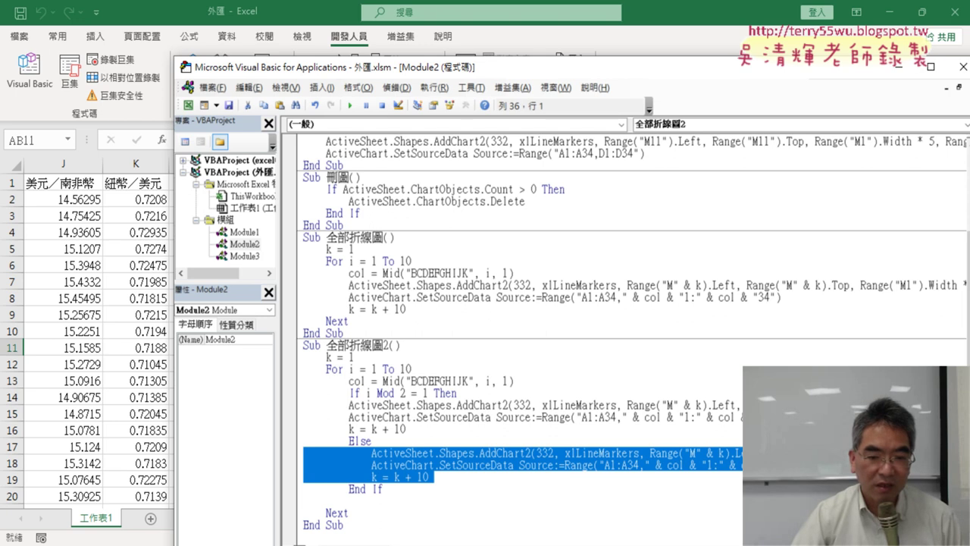
{"action": "left_click_drag", "start_coordinate": [434, 429], "coordinate": [303, 401]}
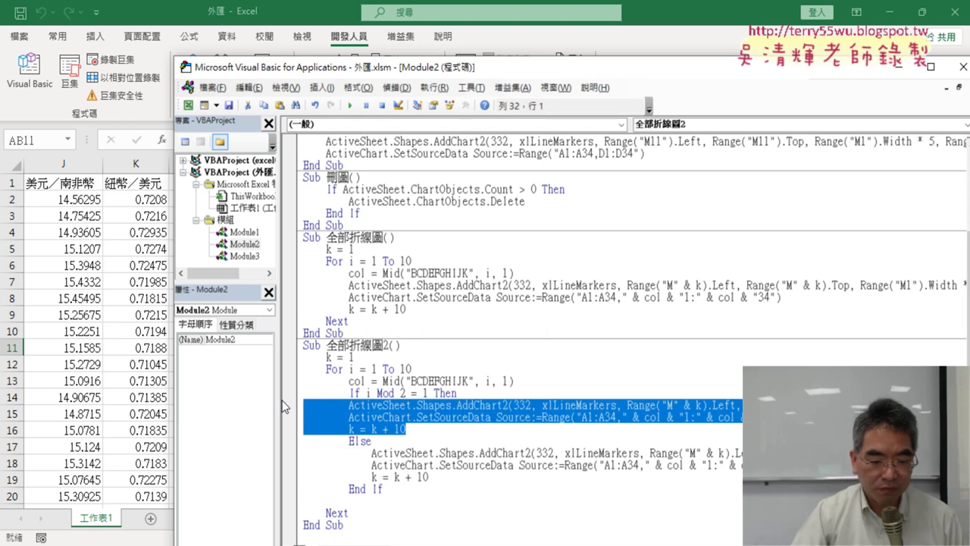
{"action": "left_click", "coordinate": [466, 393]}
{"action": "left_click_drag", "start_coordinate": [366, 393], "coordinate": [428, 393]}
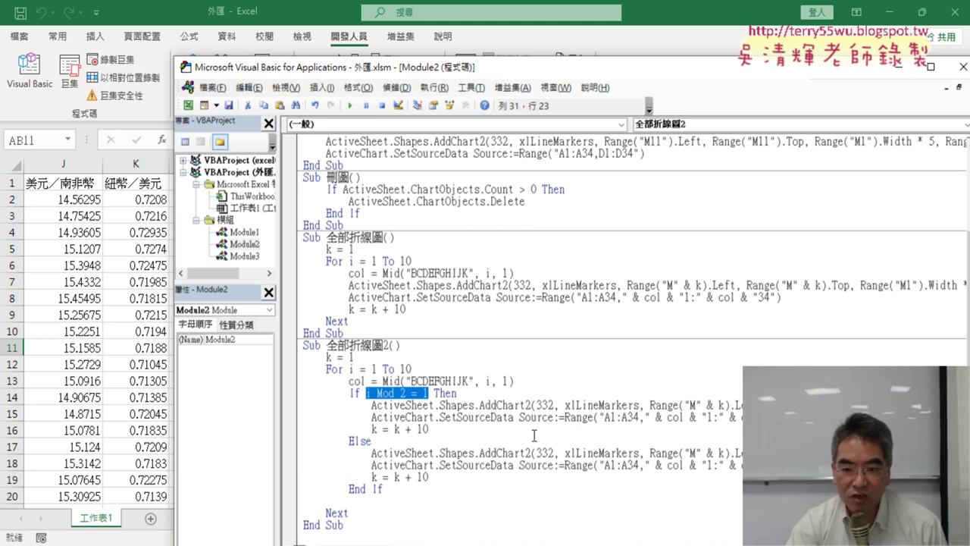
{"action": "left_click", "coordinate": [724, 405]}
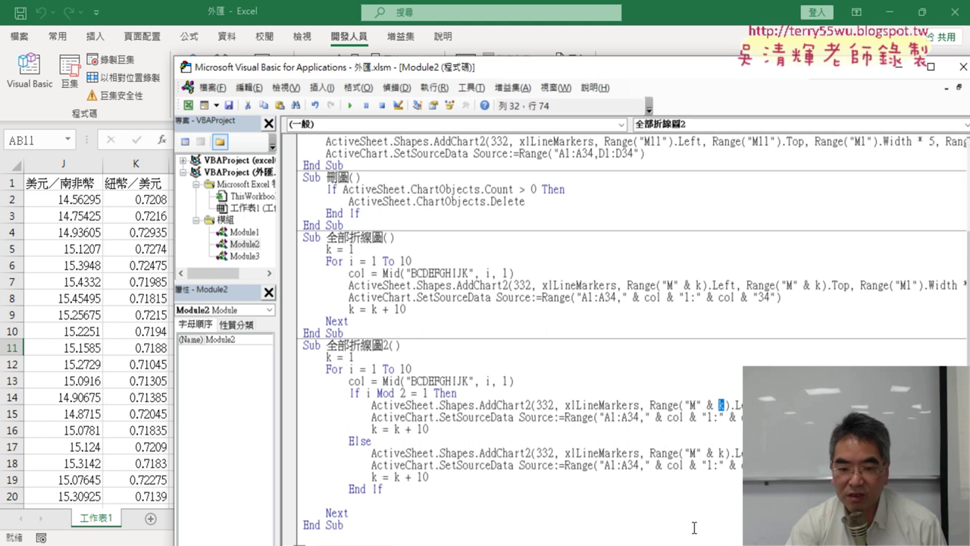
Widen the code editor and change the Else branch's Range("M" & k).Top reference to column R.
{"action": "left_click_drag", "start_coordinate": [592, 67], "coordinate": [458, 56]}
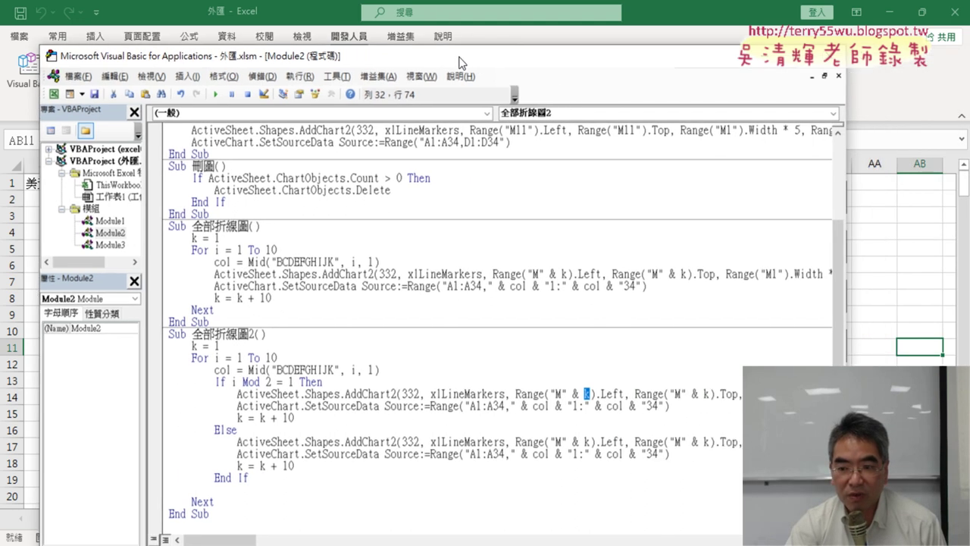
{"action": "left_click_drag", "start_coordinate": [840, 326], "coordinate": [926, 327]}
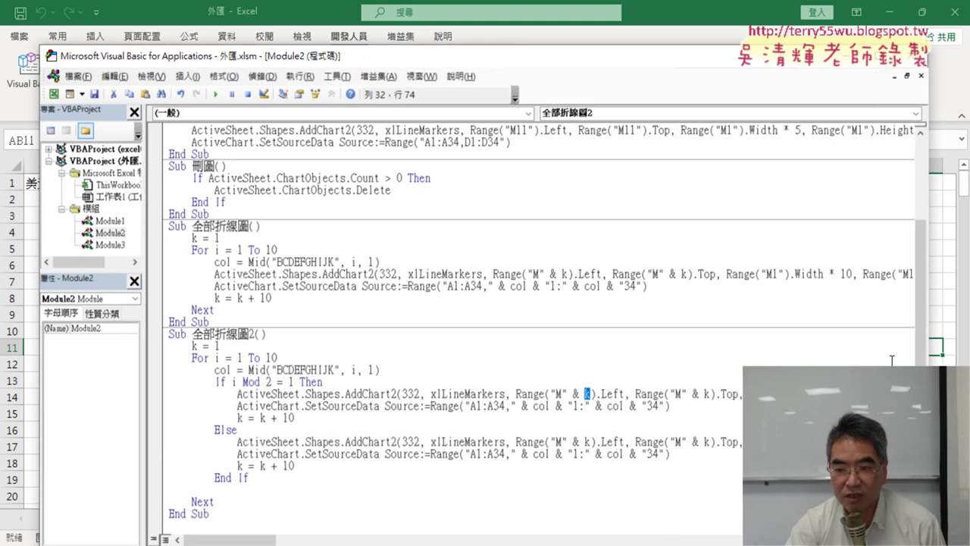
{"action": "key", "text": "Right"}
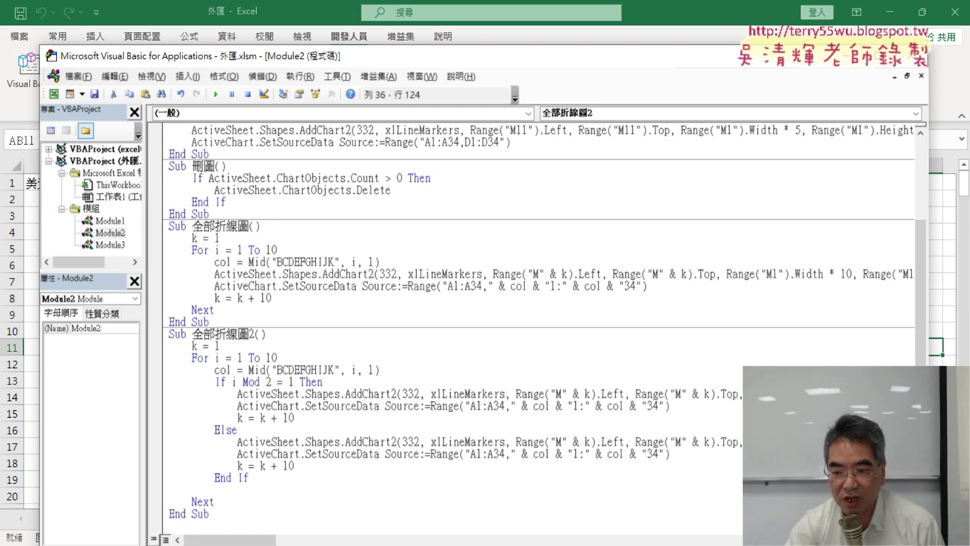
{"action": "key", "text": "Left"}
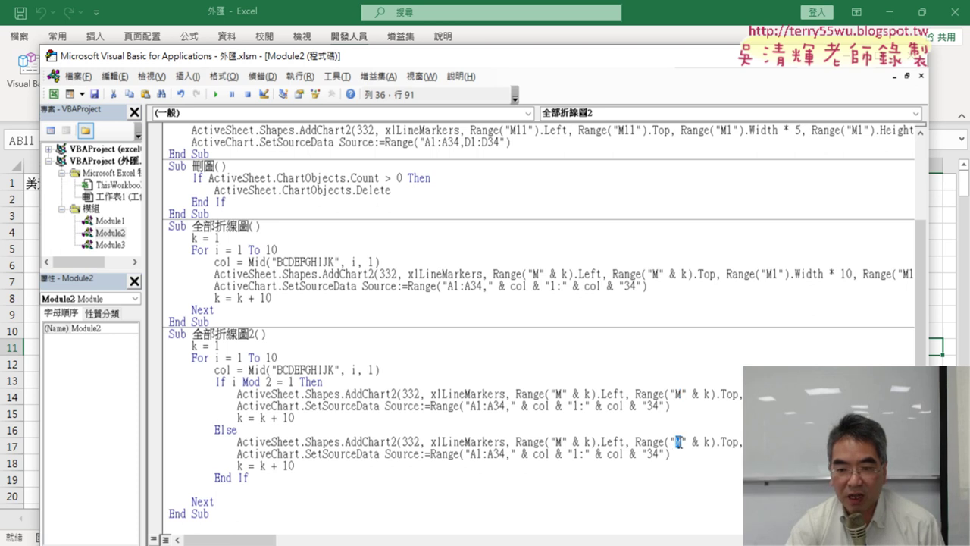
{"action": "type", "text": "R"}
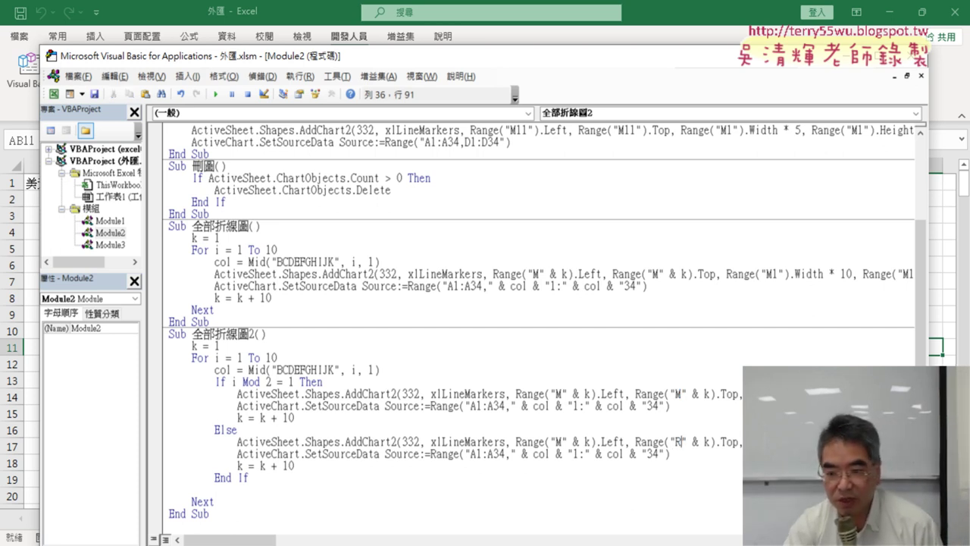
{"action": "left_click", "coordinate": [798, 442]}
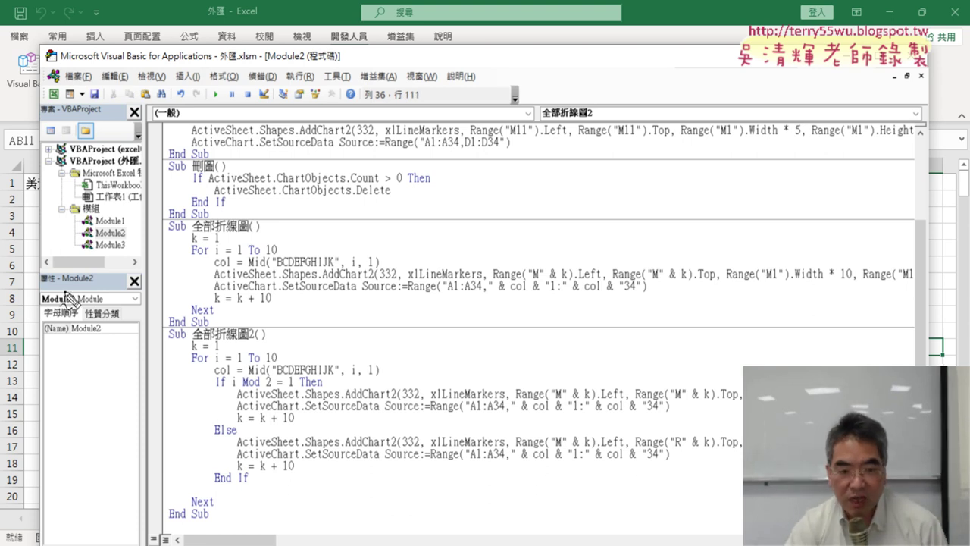
{"action": "mouse_move", "coordinate": [310, 391]}
{"action": "left_mouse_down"}
{"action": "mouse_move", "coordinate": [325, 372]}
{"action": "mouse_move", "coordinate": [319, 391]}
{"action": "left_mouse_up"}
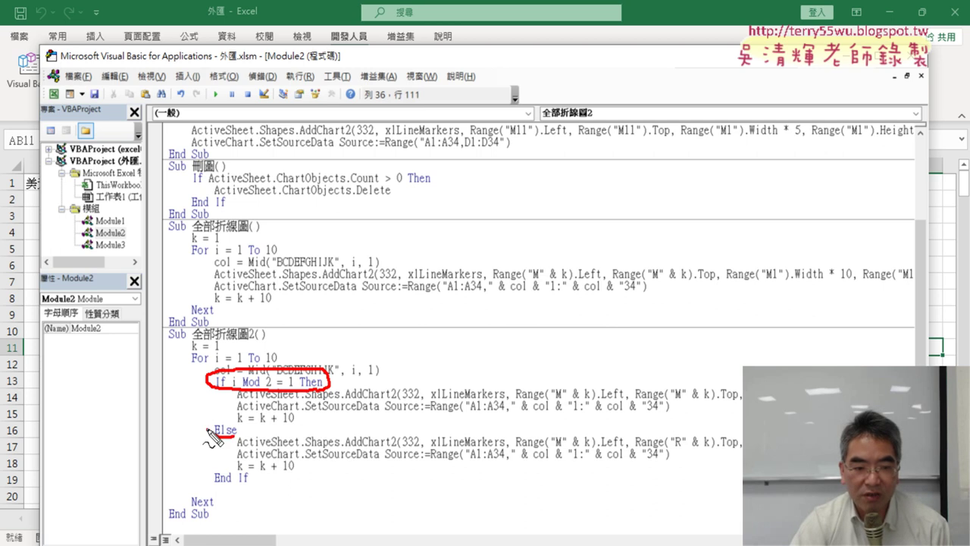
{"action": "left_click_drag", "start_coordinate": [235, 438], "coordinate": [238, 426]}
{"action": "left_click_drag", "start_coordinate": [252, 482], "coordinate": [249, 475]}
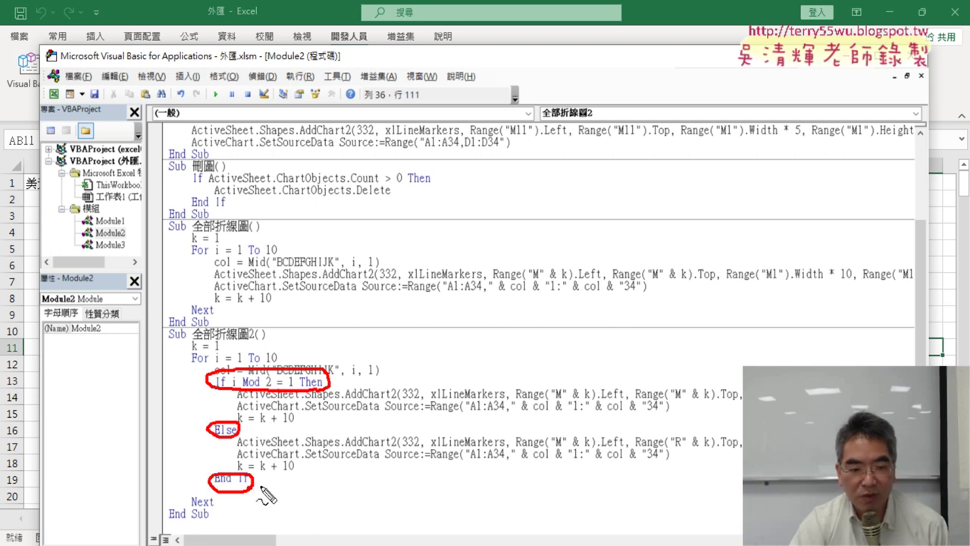
{"action": "mouse_move", "coordinate": [110, 417]}
{"action": "left_mouse_down"}
{"action": "mouse_move", "coordinate": [186, 407]}
{"action": "mouse_move", "coordinate": [189, 426]}
{"action": "left_mouse_up"}
{"action": "mouse_move", "coordinate": [137, 466]}
{"action": "left_mouse_down"}
{"action": "mouse_move", "coordinate": [209, 455]}
{"action": "mouse_move", "coordinate": [198, 476]}
{"action": "left_mouse_up"}
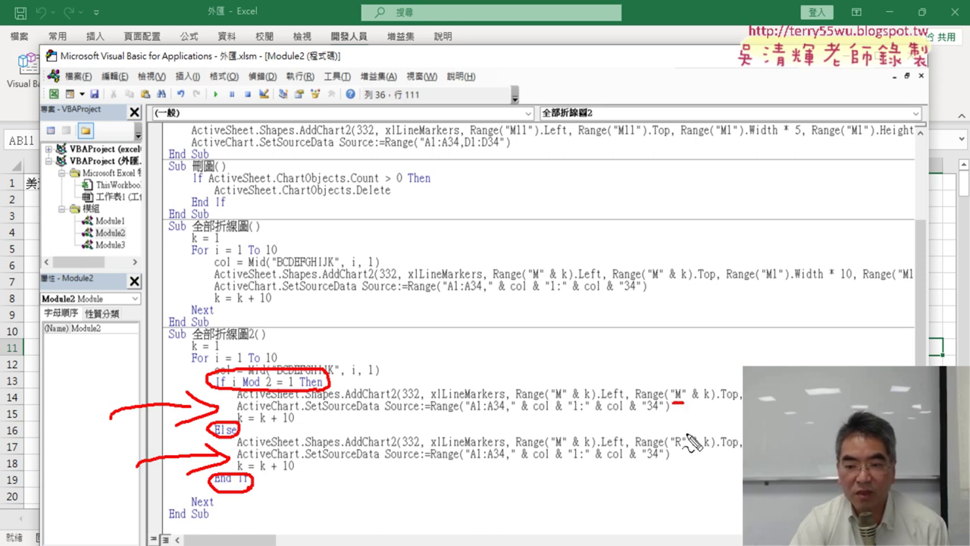
{"action": "left_click_drag", "start_coordinate": [670, 448], "coordinate": [687, 448]}
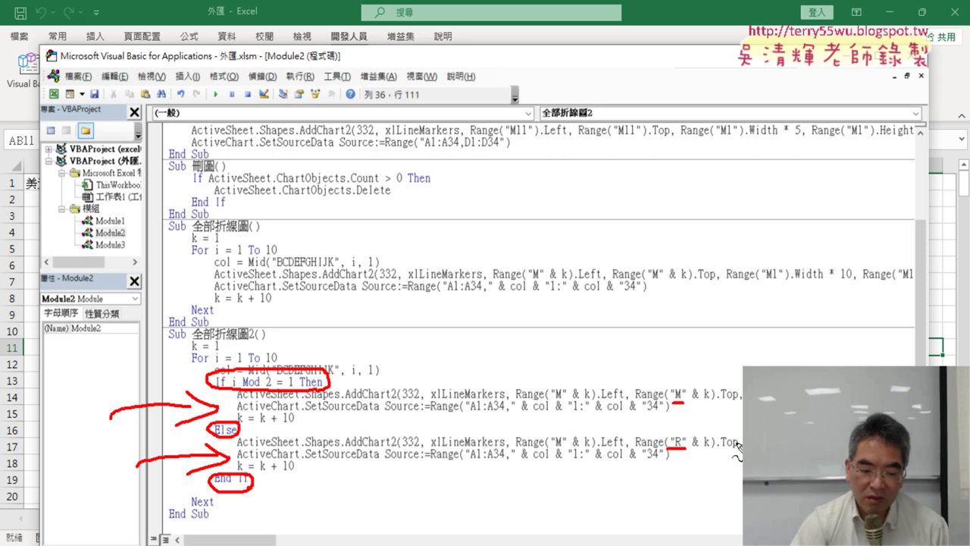
{"action": "key", "text": "Escape"}
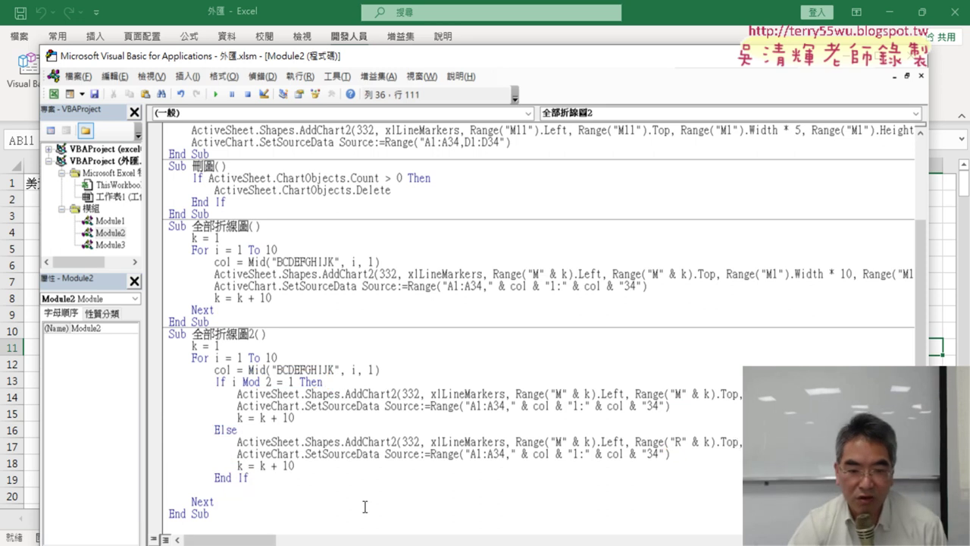
Delete the blank line before Next and clear the existing charts with the 刪圖 macro.
{"action": "left_click", "coordinate": [264, 488]}
{"action": "key", "text": "BackSpace"}
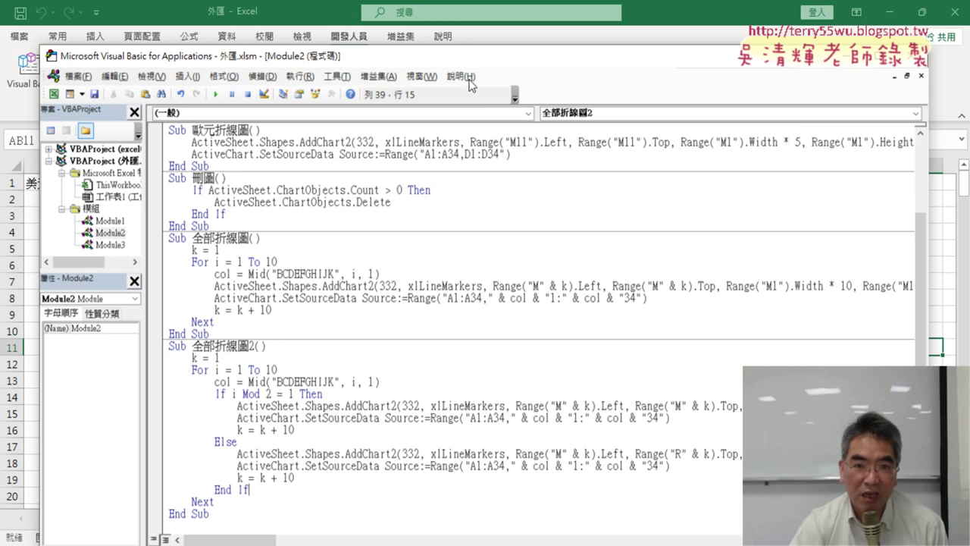
{"action": "mouse_move", "coordinate": [481, 60]}
{"action": "left_mouse_down"}
{"action": "mouse_move", "coordinate": [657, 57]}
{"action": "mouse_move", "coordinate": [796, 29]}
{"action": "left_mouse_up"}
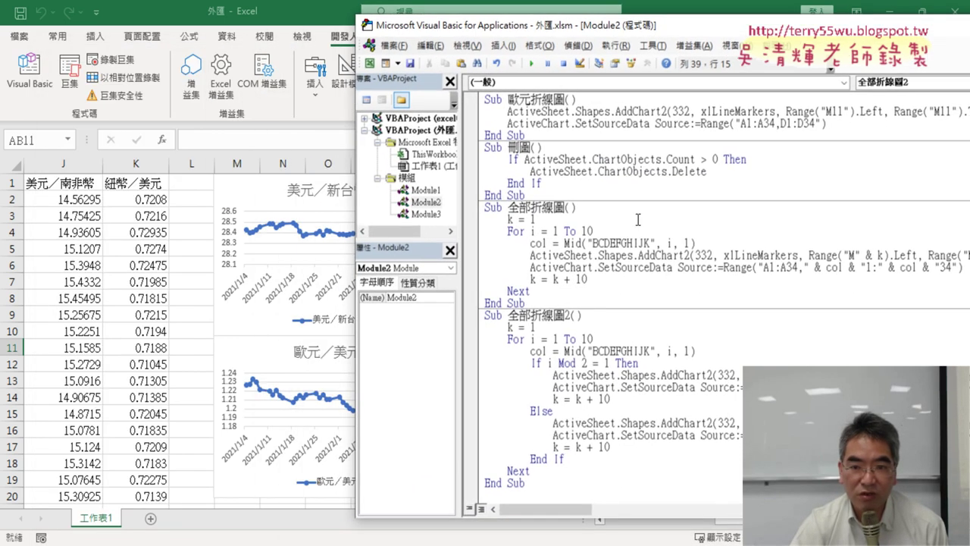
{"action": "left_click", "coordinate": [611, 159]}
{"action": "left_click", "coordinate": [530, 63]}
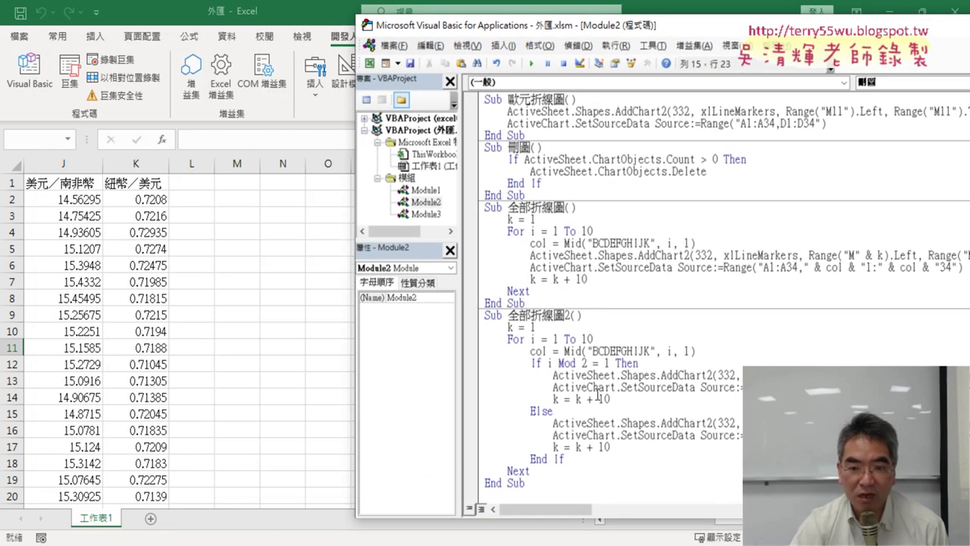
Rerun 全部折線圖2 and scroll the sheet to check the charts, still stacked down column M.
{"action": "left_click", "coordinate": [611, 375]}
{"action": "left_click", "coordinate": [531, 63]}
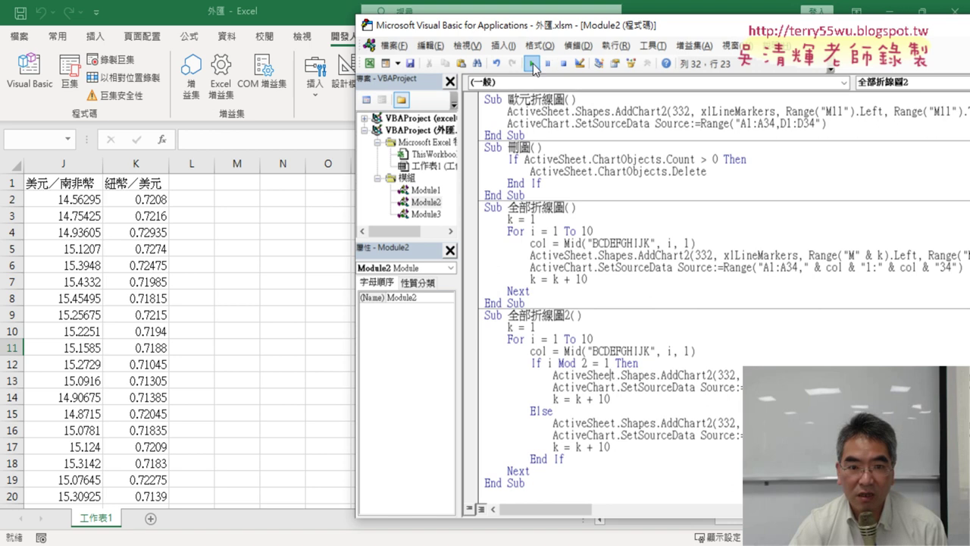
{"action": "left_click", "coordinate": [193, 268]}
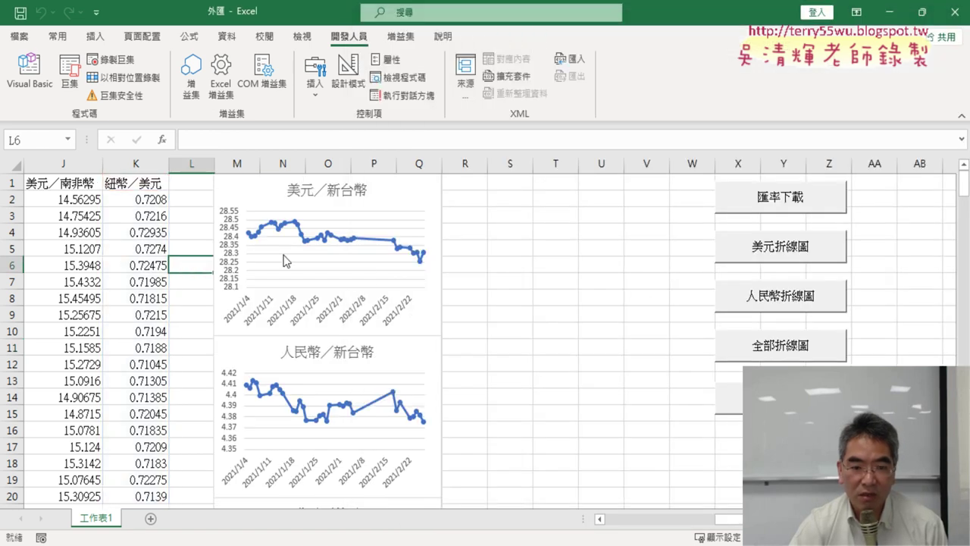
{"action": "scroll", "coordinate": [311, 357], "scroll_direction": "down", "scroll_amount": 3}
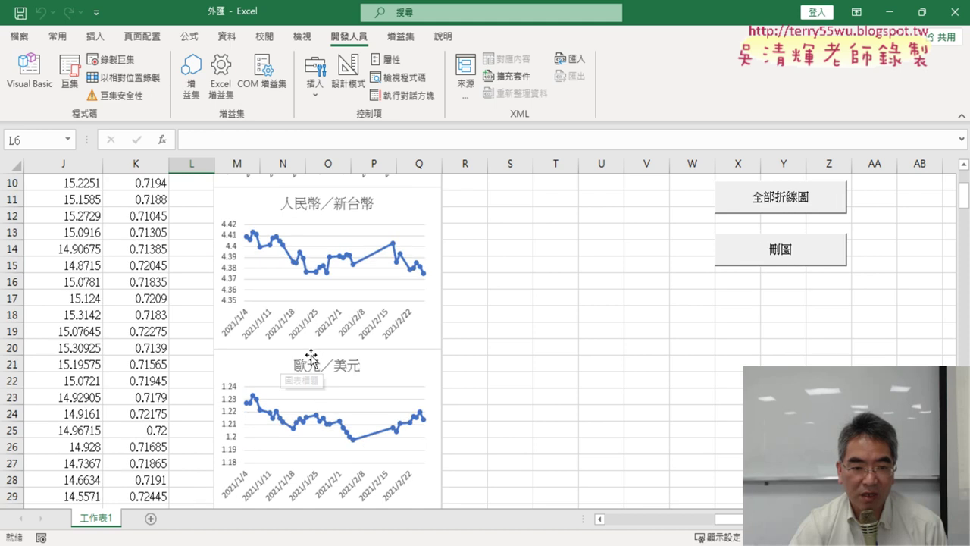
{"action": "scroll", "coordinate": [311, 356], "scroll_direction": "down", "scroll_amount": 8}
{"action": "scroll", "coordinate": [311, 356], "scroll_direction": "down", "scroll_amount": 4}
{"action": "scroll", "coordinate": [311, 356], "scroll_direction": "down", "scroll_amount": 8}
{"action": "scroll", "coordinate": [311, 357], "scroll_direction": "up", "scroll_amount": 3}
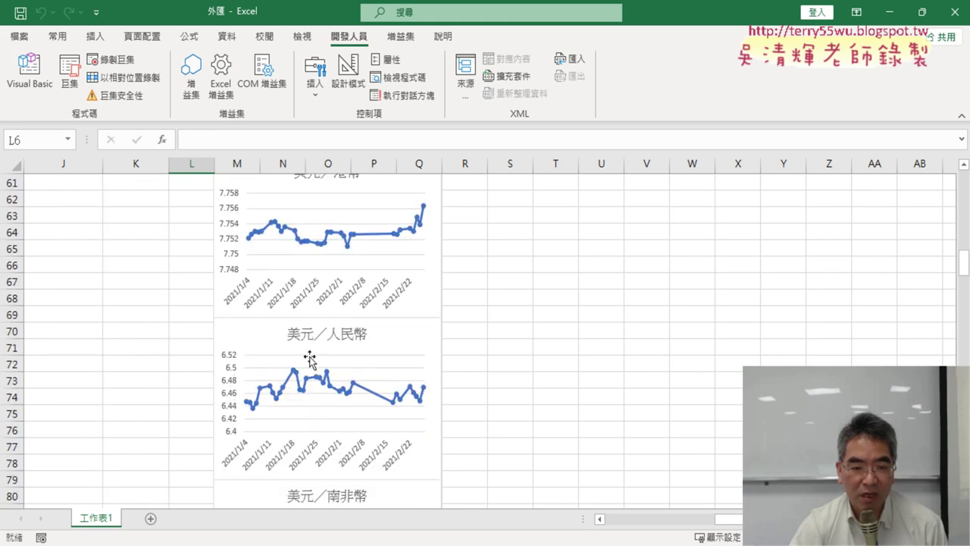
{"action": "scroll", "coordinate": [309, 358], "scroll_direction": "down", "scroll_amount": 11}
{"action": "scroll", "coordinate": [310, 360], "scroll_direction": "up", "scroll_amount": 3}
{"action": "scroll", "coordinate": [309, 362], "scroll_direction": "up", "scroll_amount": 8}
{"action": "scroll", "coordinate": [308, 362], "scroll_direction": "up", "scroll_amount": 8}
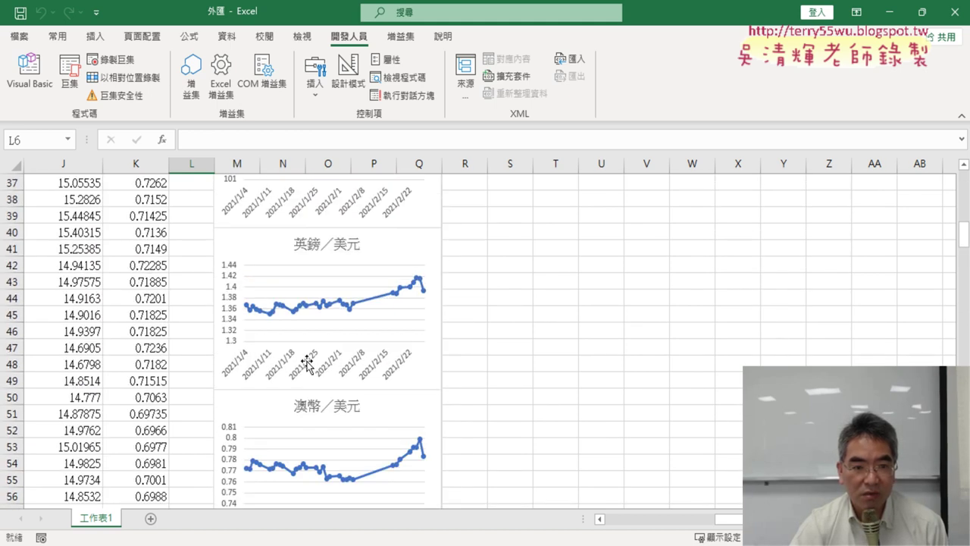
{"action": "scroll", "coordinate": [307, 363], "scroll_direction": "up", "scroll_amount": 8}
{"action": "scroll", "coordinate": [307, 364], "scroll_direction": "up", "scroll_amount": 4}
Set a breakpoint on the If i Mod 2 = 1 Then line, run 刪圖, then run 全部折線圖2 to the breakpoint.
{"action": "left_click", "coordinate": [29, 72]}
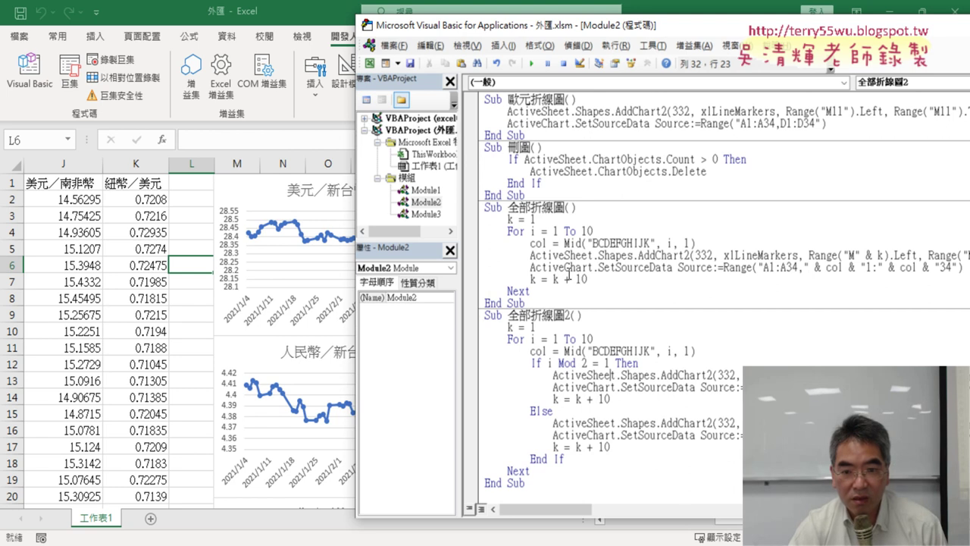
{"action": "left_click", "coordinate": [643, 375]}
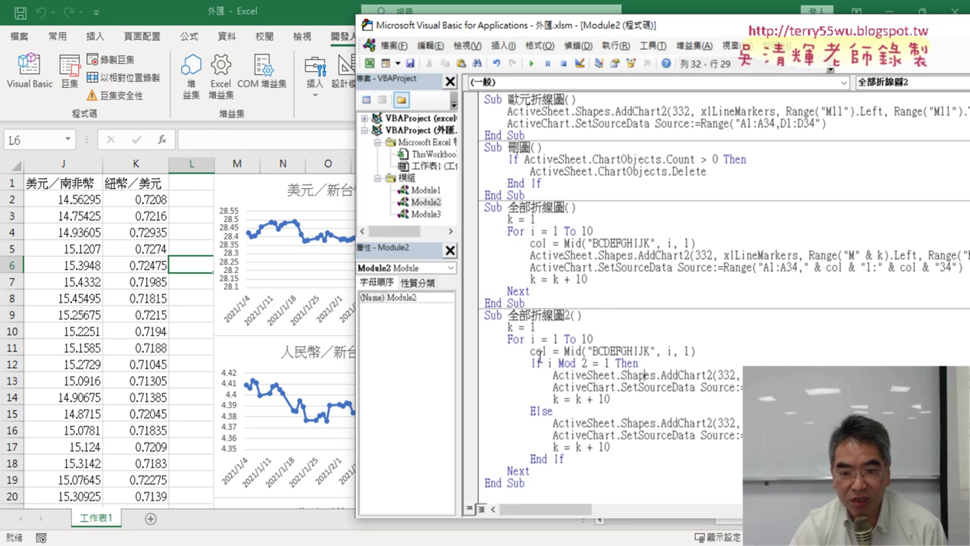
{"action": "left_click", "coordinate": [473, 362]}
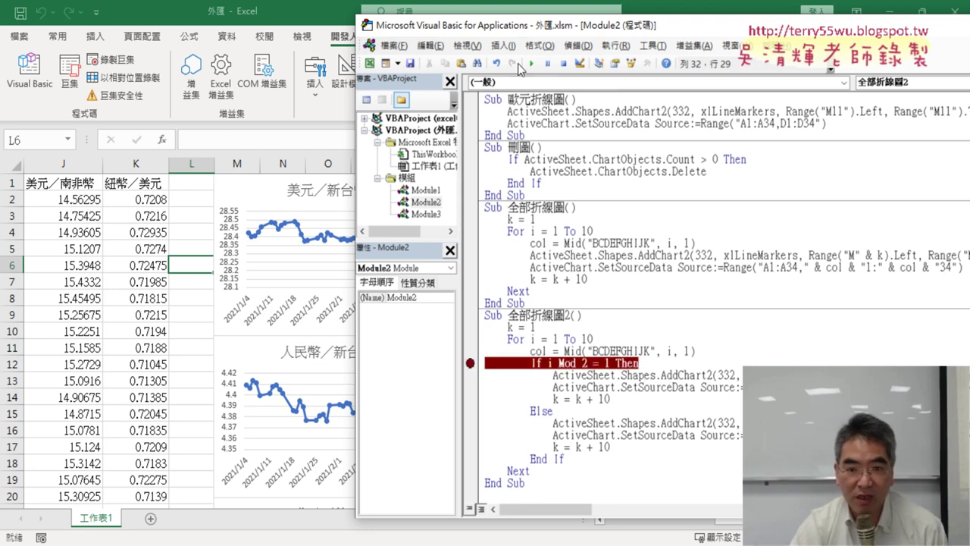
{"action": "left_click", "coordinate": [582, 159]}
{"action": "left_click", "coordinate": [532, 63]}
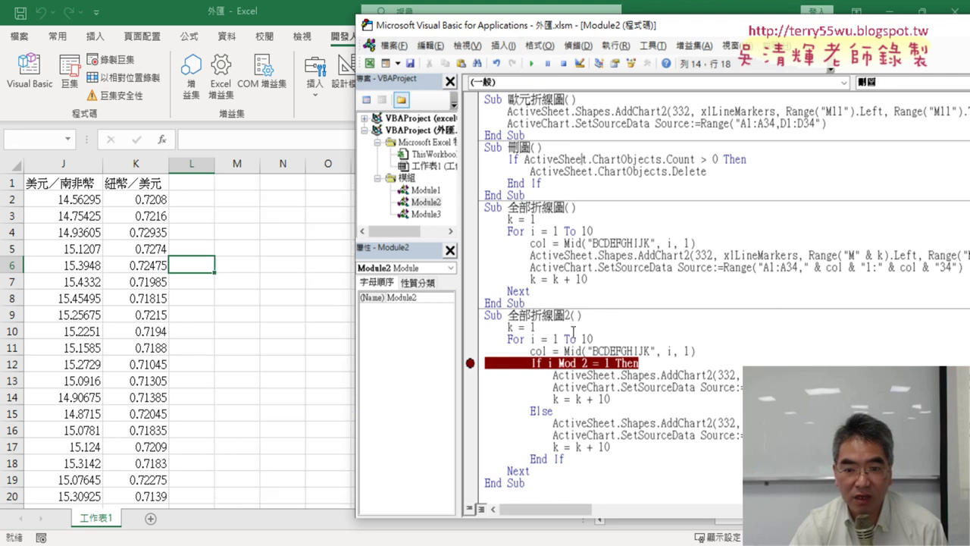
{"action": "left_click", "coordinate": [590, 381]}
{"action": "left_click", "coordinate": [532, 63]}
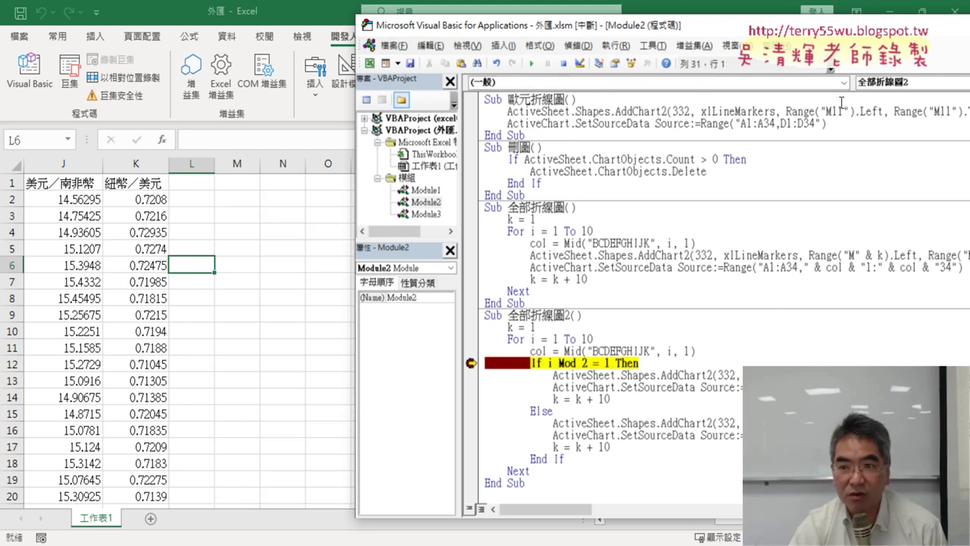
Change the Else branch's Left reference to column R, step one pass, remove the breakpoint and resume.
{"action": "left_click_drag", "start_coordinate": [784, 24], "coordinate": [528, 17]}
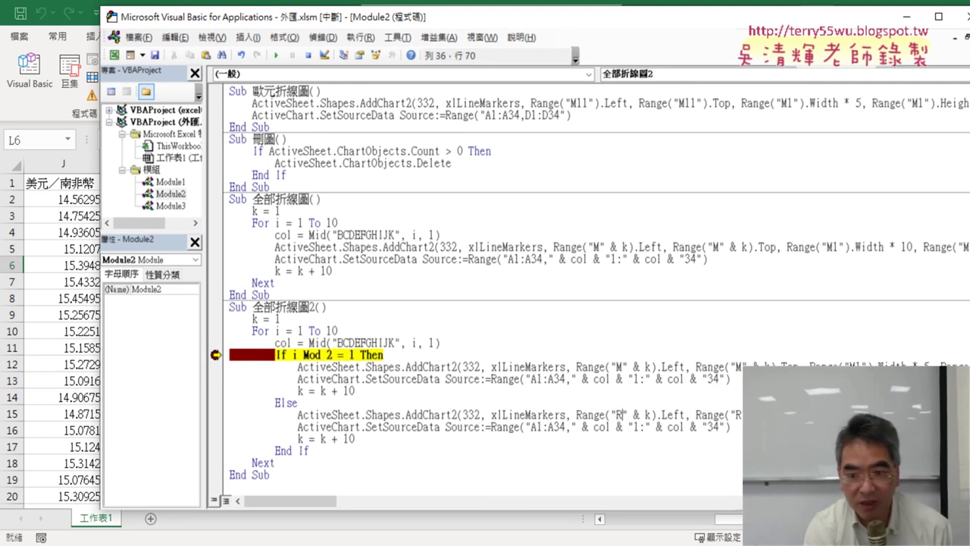
{"action": "type", "text": "R"}
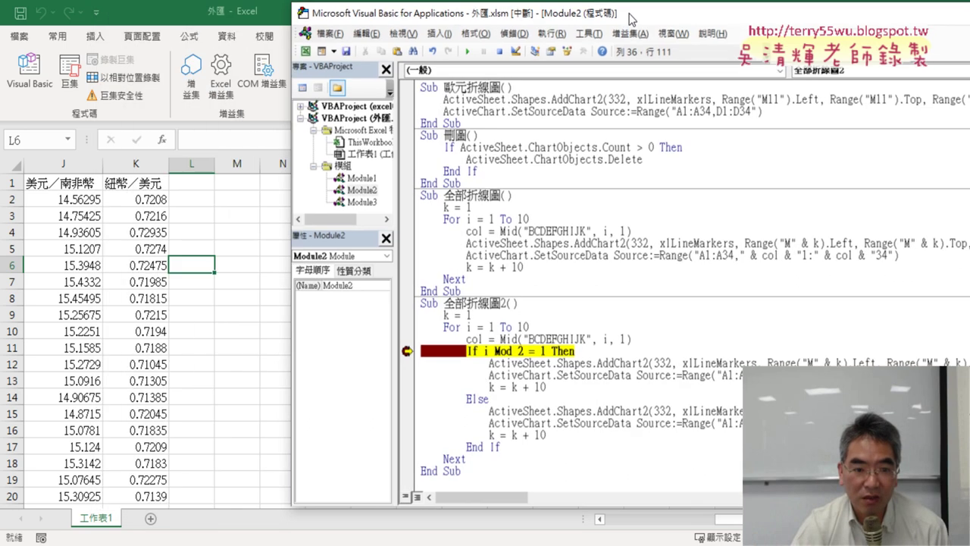
{"action": "left_click_drag", "start_coordinate": [428, 18], "coordinate": [676, 24]}
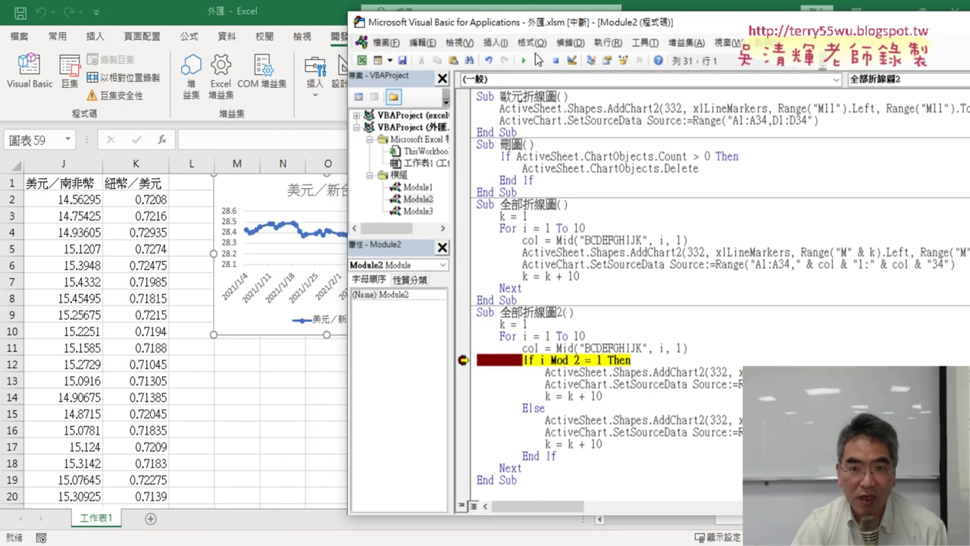
{"action": "left_click", "coordinate": [524, 60]}
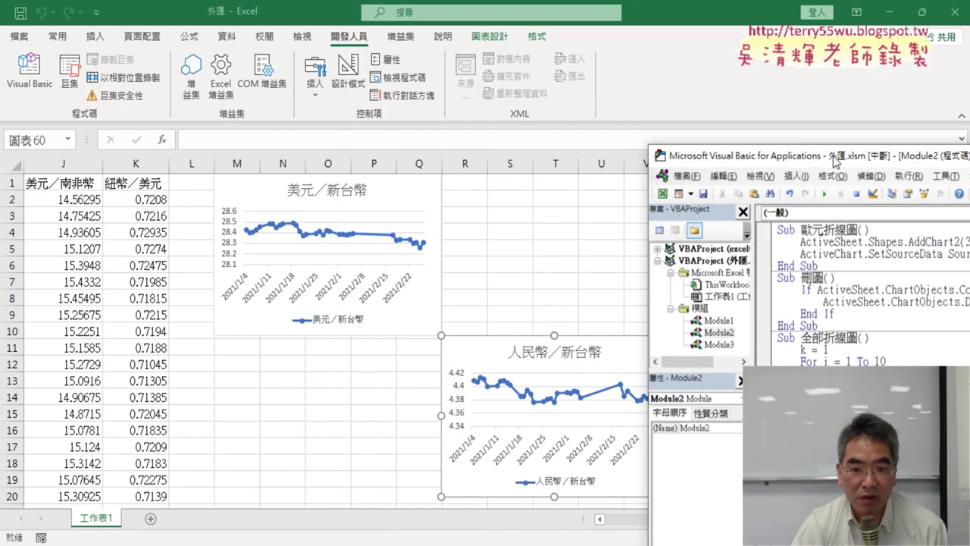
{"action": "mouse_move", "coordinate": [534, 23]}
{"action": "left_mouse_down"}
{"action": "mouse_move", "coordinate": [836, 157]}
{"action": "mouse_move", "coordinate": [678, 27]}
{"action": "left_mouse_up"}
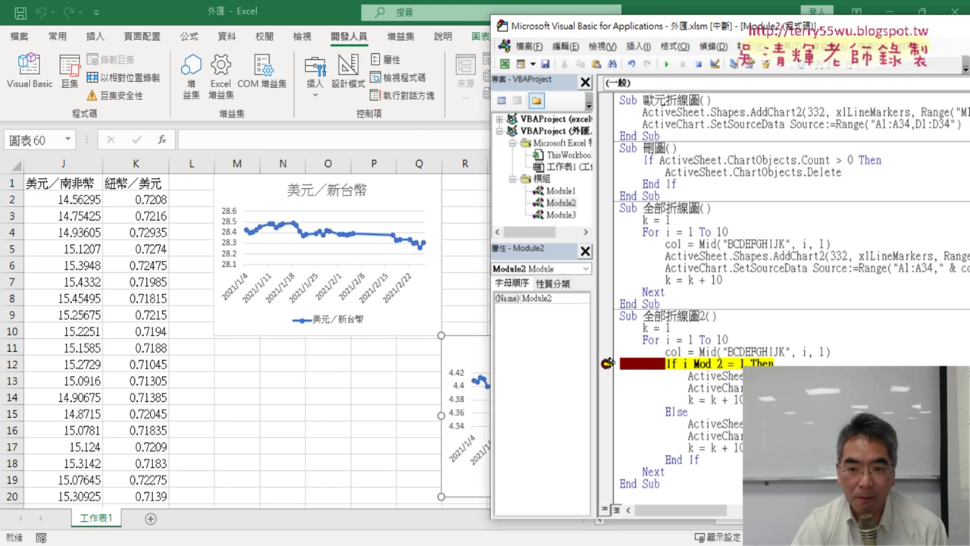
{"action": "left_click", "coordinate": [607, 363]}
{"action": "left_click", "coordinate": [666, 63]}
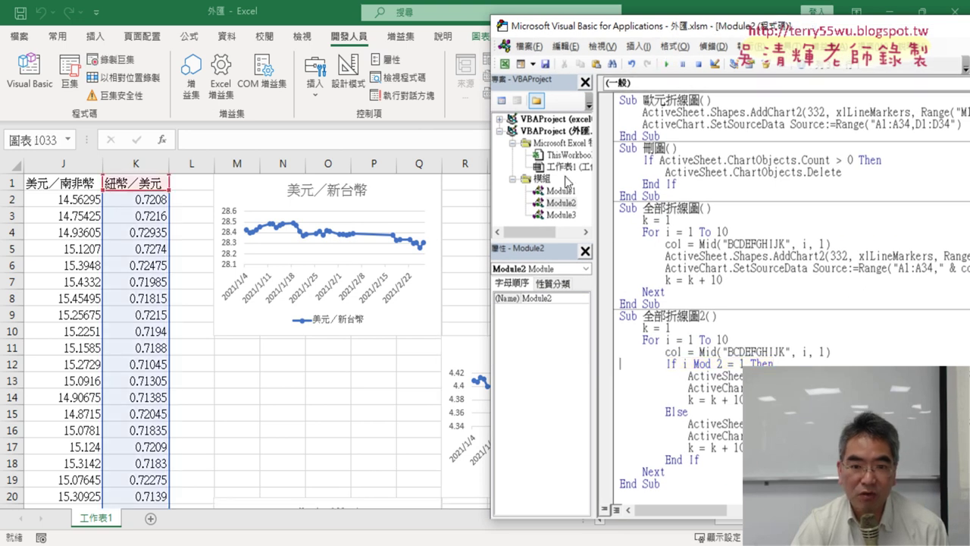
Let 全部折線圖2 finish, check the charts alternating between columns M and R, and reopen Module2.
{"action": "left_click", "coordinate": [460, 250]}
{"action": "scroll", "coordinate": [493, 266], "scroll_direction": "down", "scroll_amount": 2}
{"action": "scroll", "coordinate": [516, 278], "scroll_direction": "down", "scroll_amount": 1}
{"action": "scroll", "coordinate": [533, 284], "scroll_direction": "down", "scroll_amount": 1}
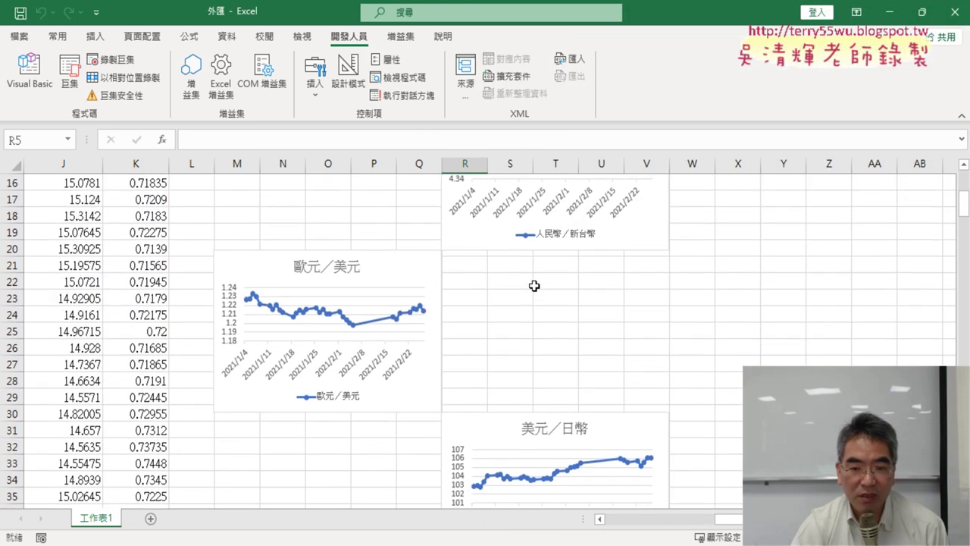
{"action": "scroll", "coordinate": [485, 261], "scroll_direction": "up", "scroll_amount": 2}
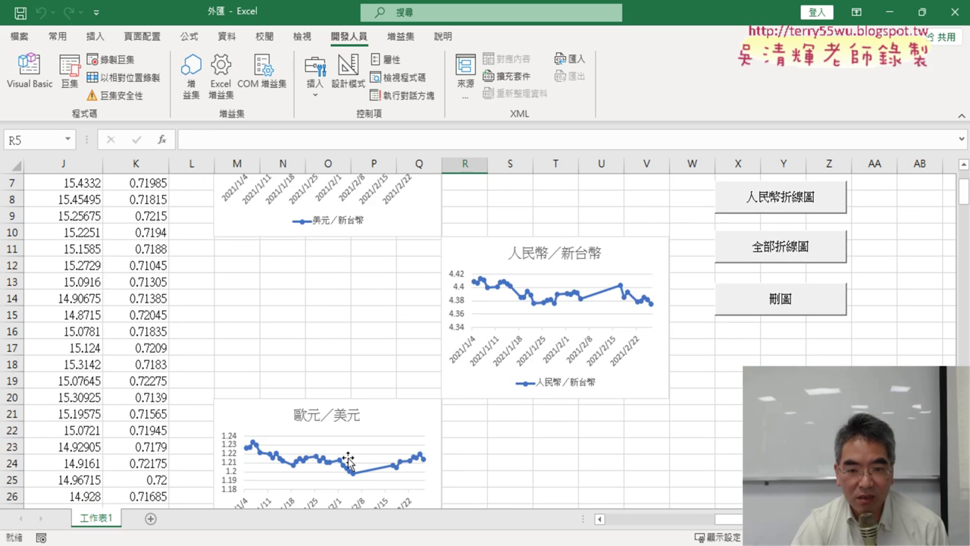
{"action": "scroll", "coordinate": [489, 409], "scroll_direction": "up", "scroll_amount": 2}
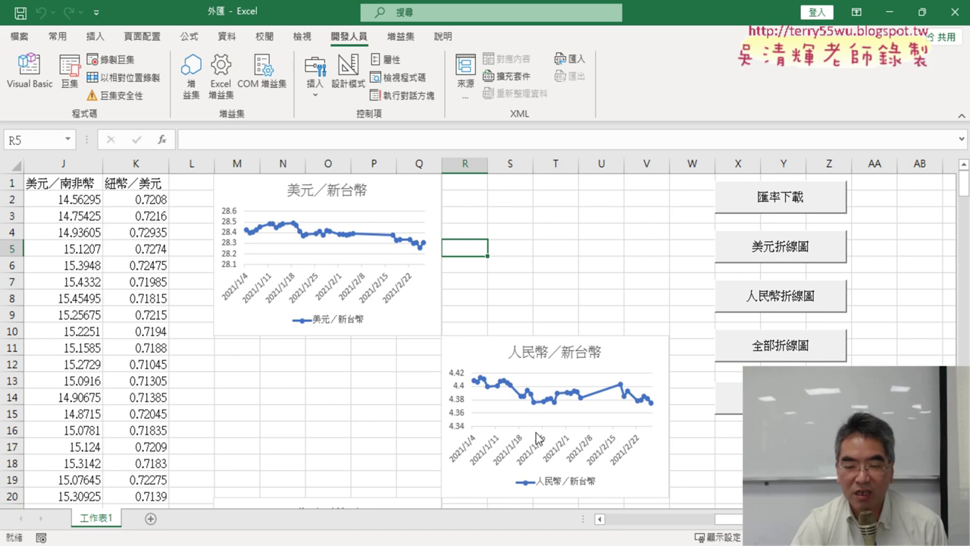
{"action": "left_click", "coordinate": [51, 91]}
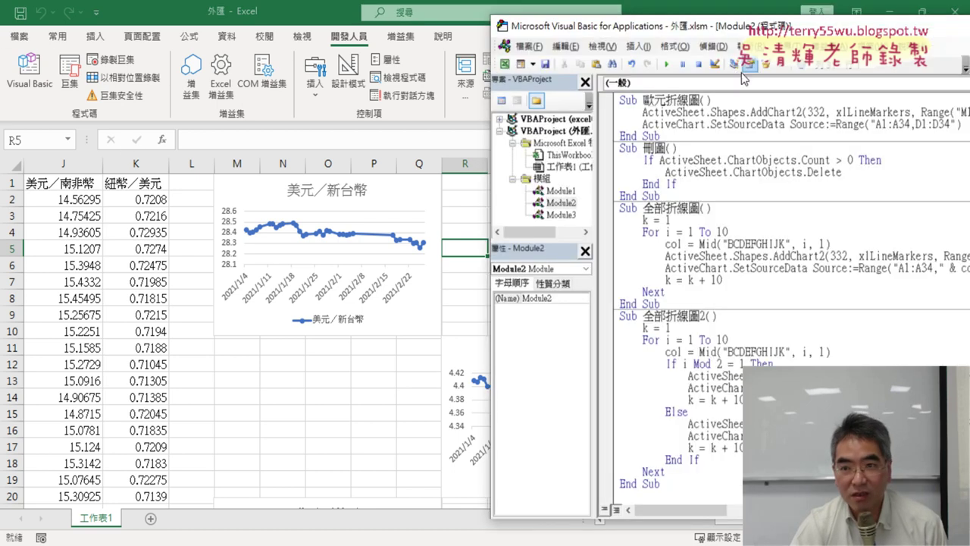
{"action": "left_click_drag", "start_coordinate": [747, 32], "coordinate": [303, 37]}
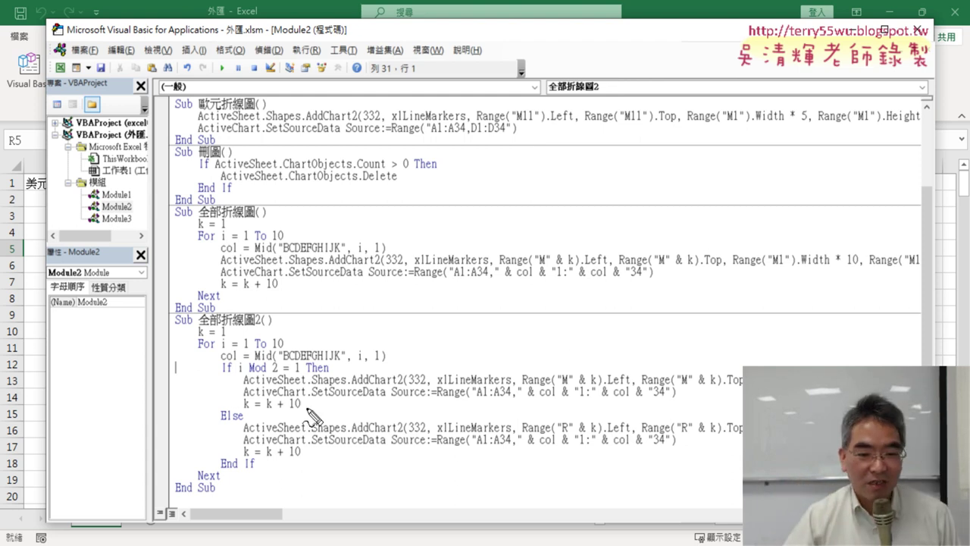
{"action": "left_click_drag", "start_coordinate": [299, 419], "coordinate": [296, 419]}
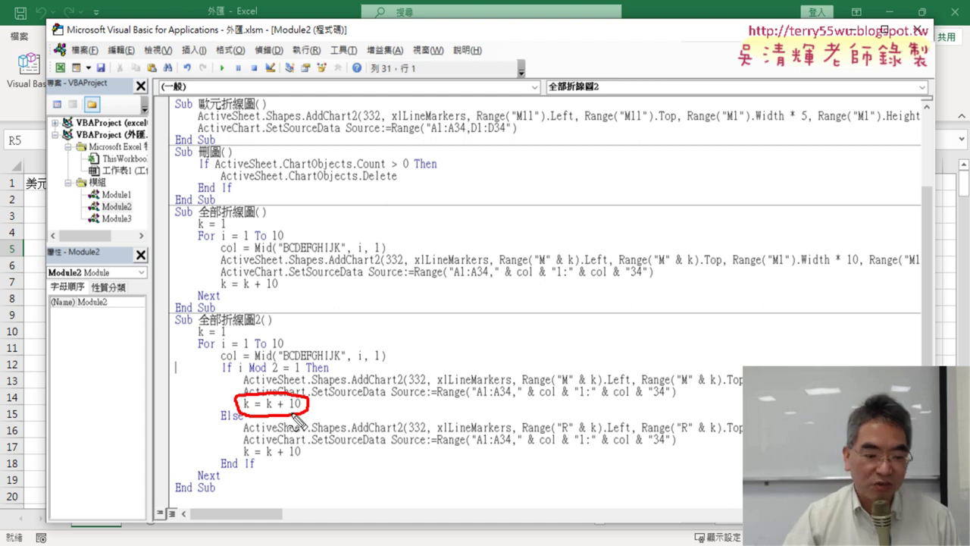
{"action": "key", "text": "Escape"}
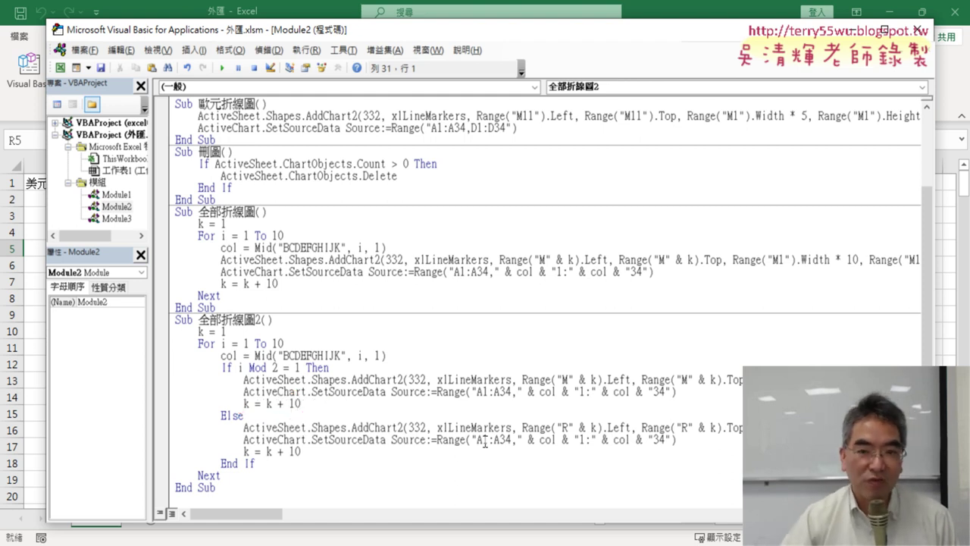
{"action": "left_click_drag", "start_coordinate": [496, 42], "coordinate": [837, 52]}
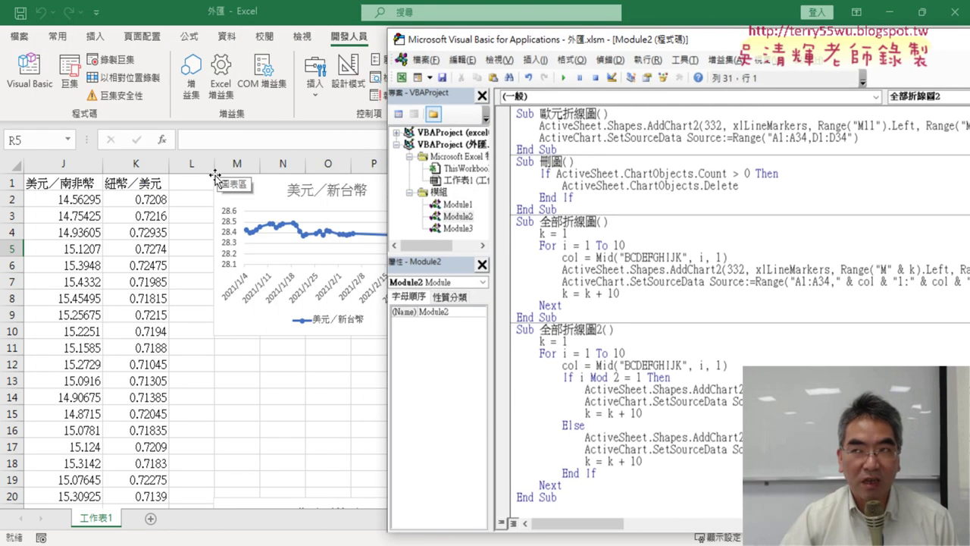
{"action": "left_click", "coordinate": [344, 409]}
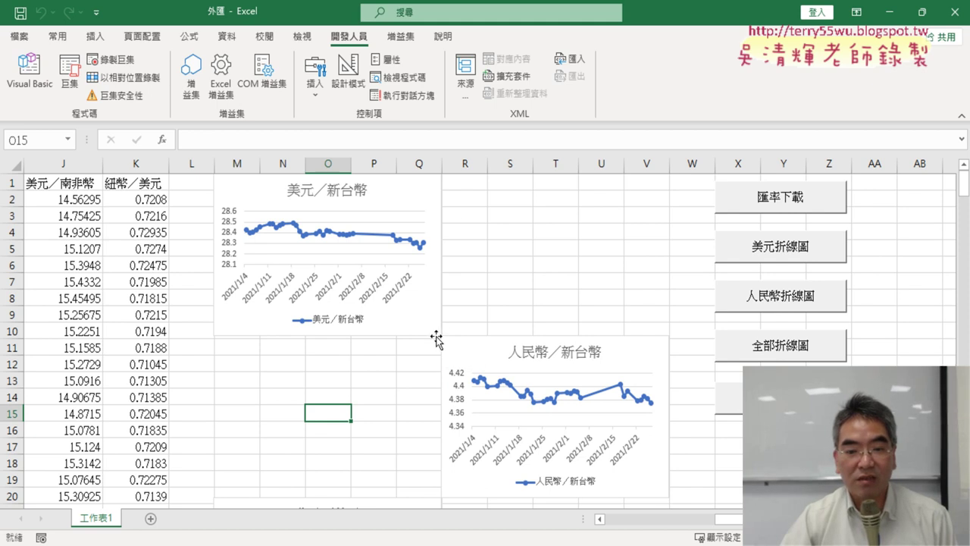
{"action": "scroll", "coordinate": [438, 337], "scroll_direction": "down", "scroll_amount": 4}
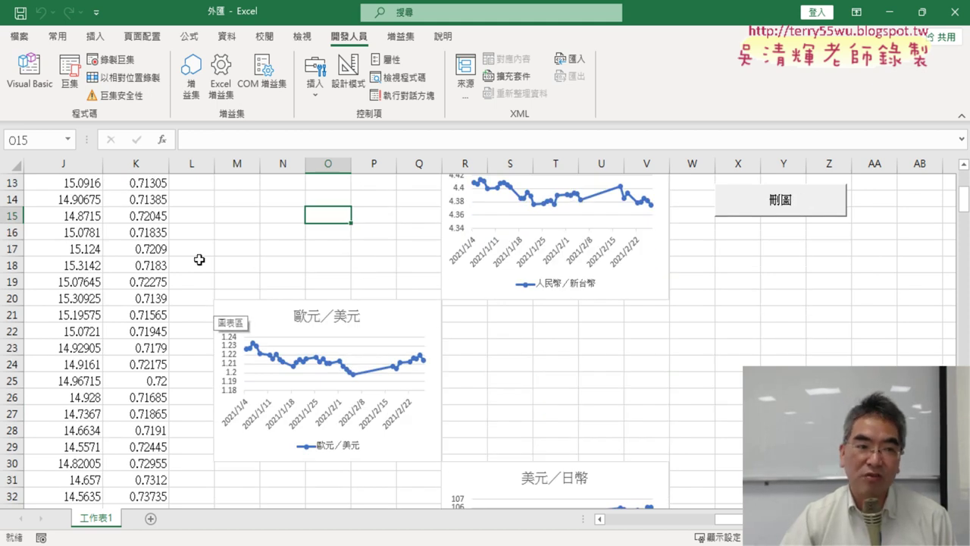
{"action": "left_click", "coordinate": [29, 69]}
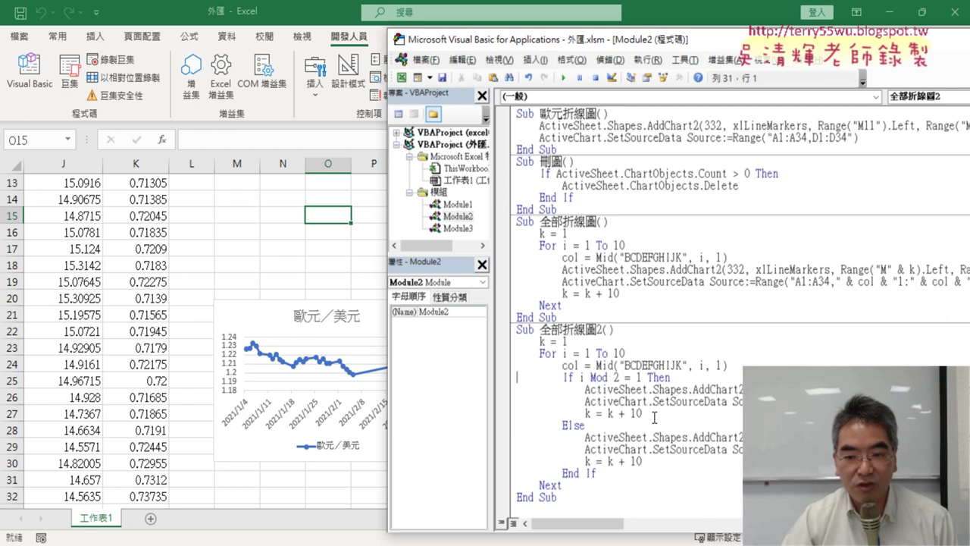
Cut the k = k + 10 line from the If branch, then run 刪圖 to clear the charts.
{"action": "left_click_drag", "start_coordinate": [654, 417], "coordinate": [505, 411]}
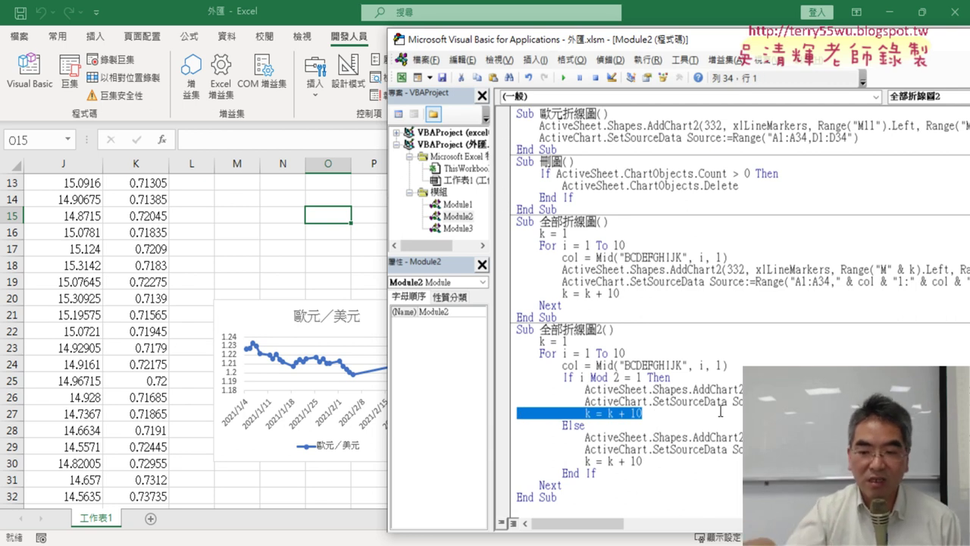
{"action": "key", "text": "ctrl+x"}
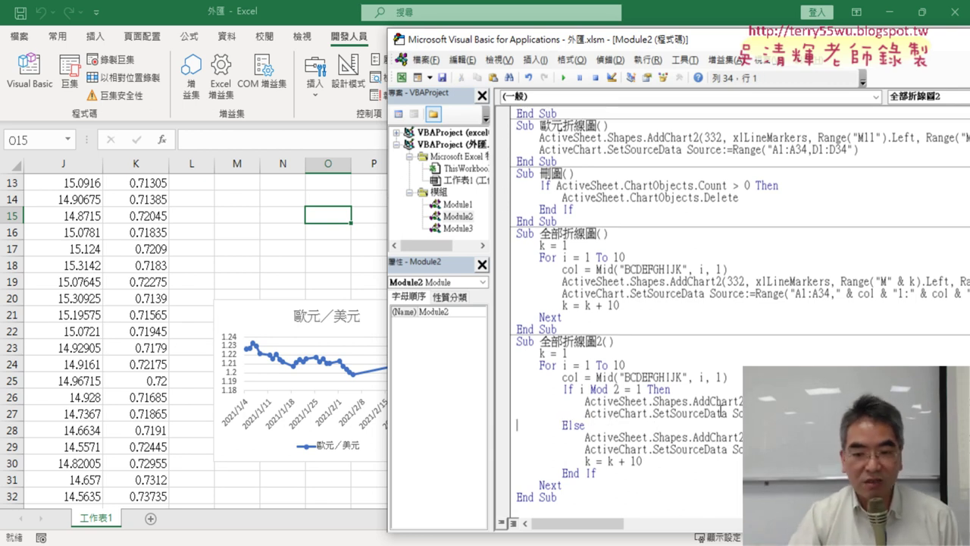
{"action": "left_click_drag", "start_coordinate": [646, 461], "coordinate": [590, 463]}
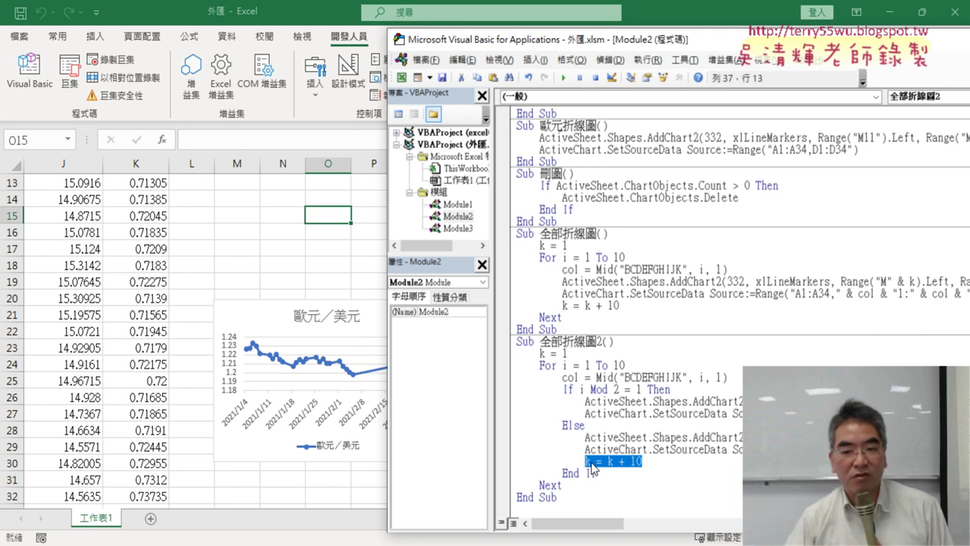
{"action": "left_click", "coordinate": [621, 197]}
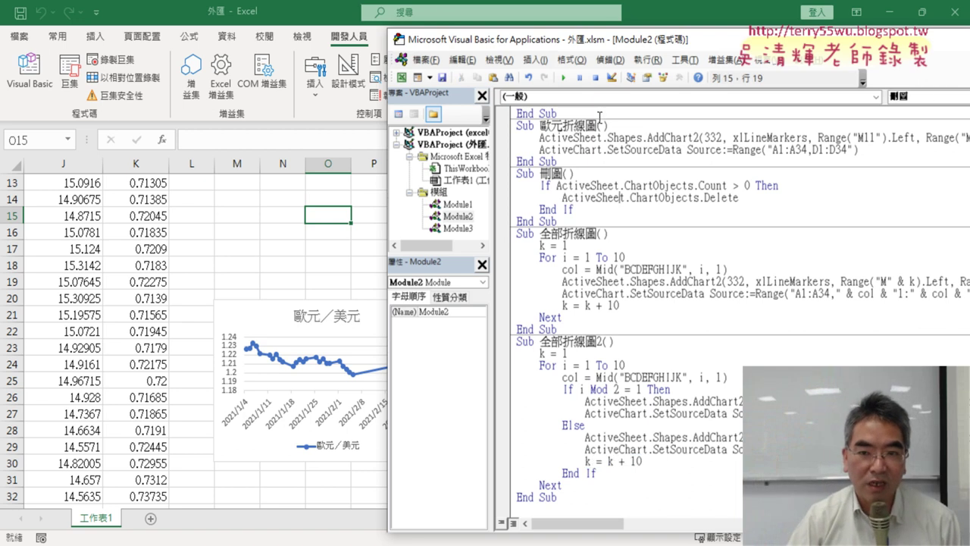
{"action": "left_click", "coordinate": [563, 77]}
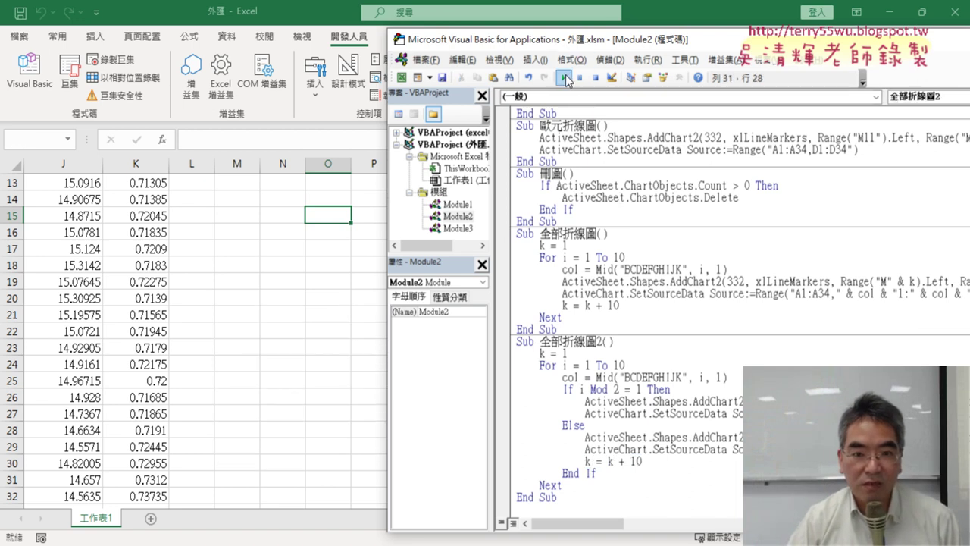
Run the revised 全部折線圖2 and scroll around the sheet to inspect the side-by-side chart pairs.
{"action": "left_click", "coordinate": [563, 77]}
{"action": "left_click", "coordinate": [194, 252]}
{"action": "scroll", "coordinate": [193, 252], "scroll_direction": "up", "scroll_amount": 3}
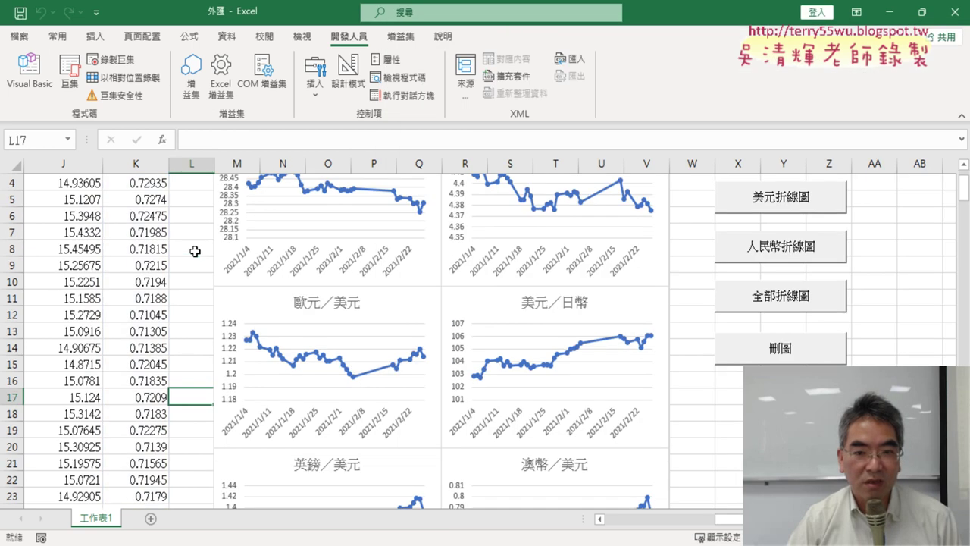
{"action": "scroll", "coordinate": [193, 251], "scroll_direction": "up", "scroll_amount": 1}
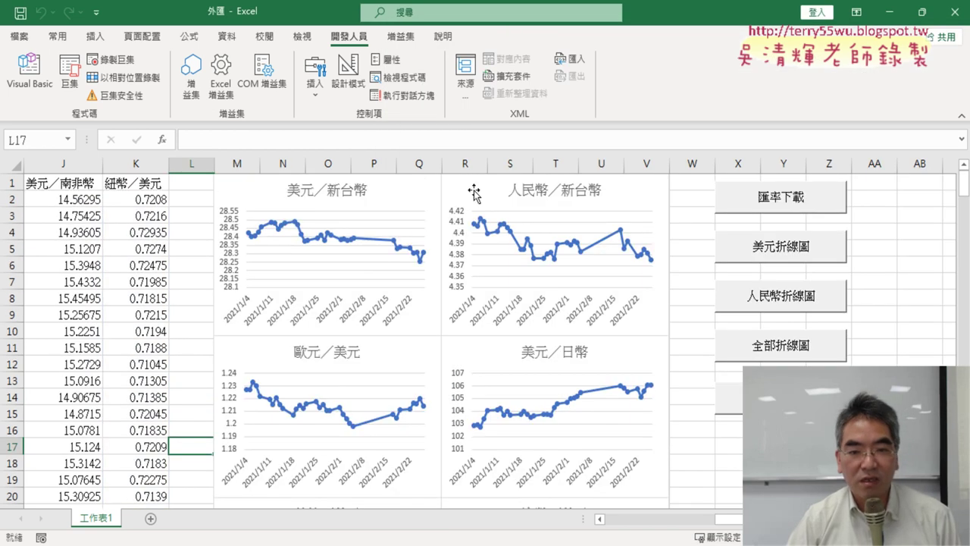
{"action": "scroll", "coordinate": [514, 381], "scroll_direction": "down", "scroll_amount": 3}
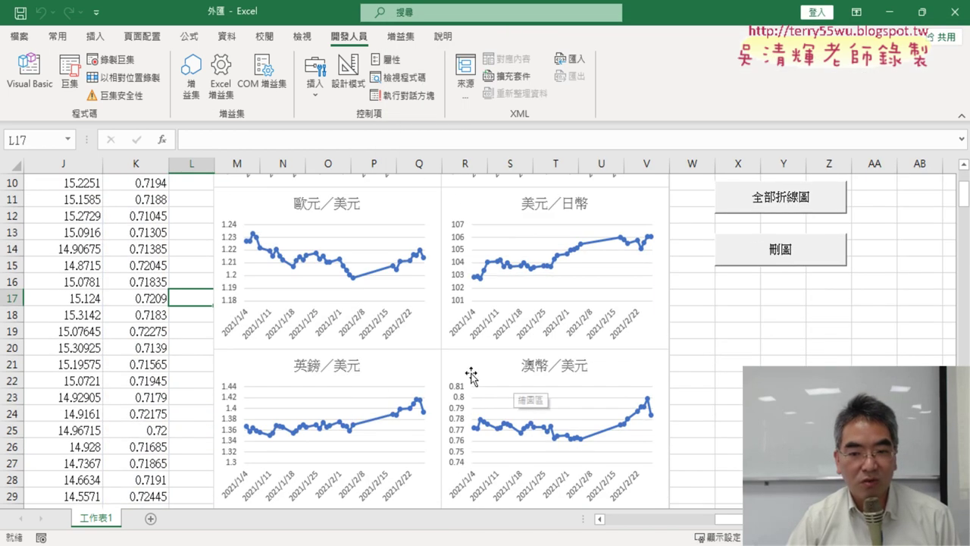
{"action": "scroll", "coordinate": [499, 412], "scroll_direction": "down", "scroll_amount": 1}
{"action": "scroll", "coordinate": [499, 412], "scroll_direction": "down", "scroll_amount": 3}
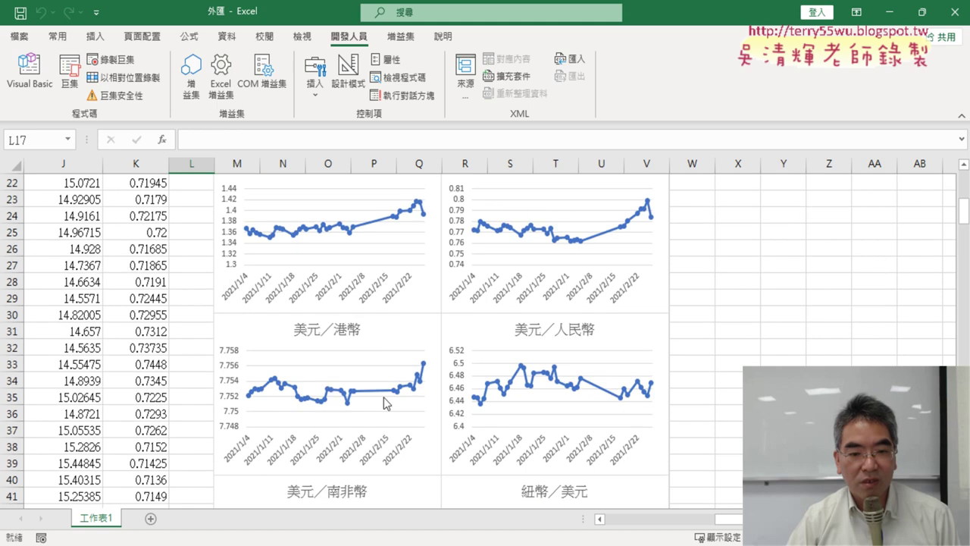
{"action": "scroll", "coordinate": [454, 458], "scroll_direction": "down", "scroll_amount": 4}
{"action": "scroll", "coordinate": [574, 417], "scroll_direction": "up", "scroll_amount": 1}
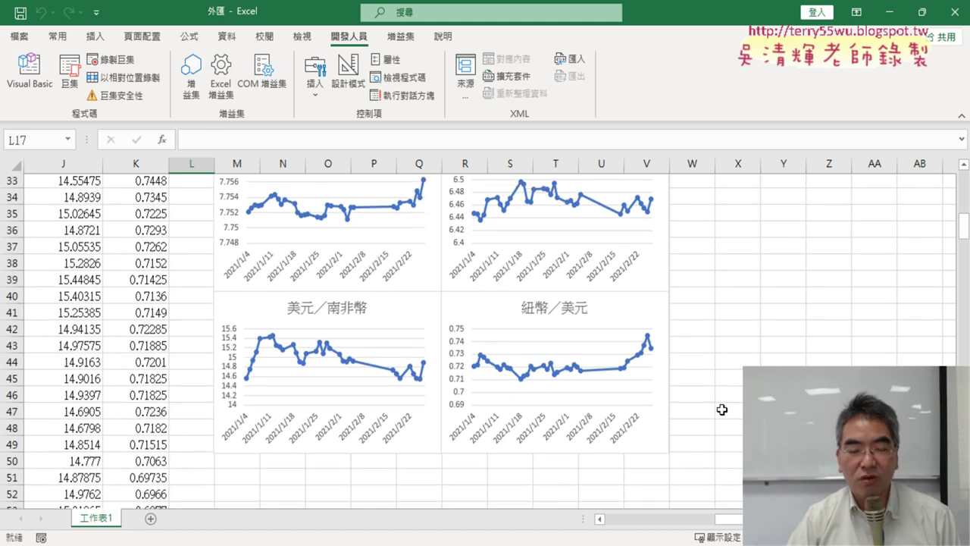
{"action": "scroll", "coordinate": [652, 390], "scroll_direction": "up", "scroll_amount": 10}
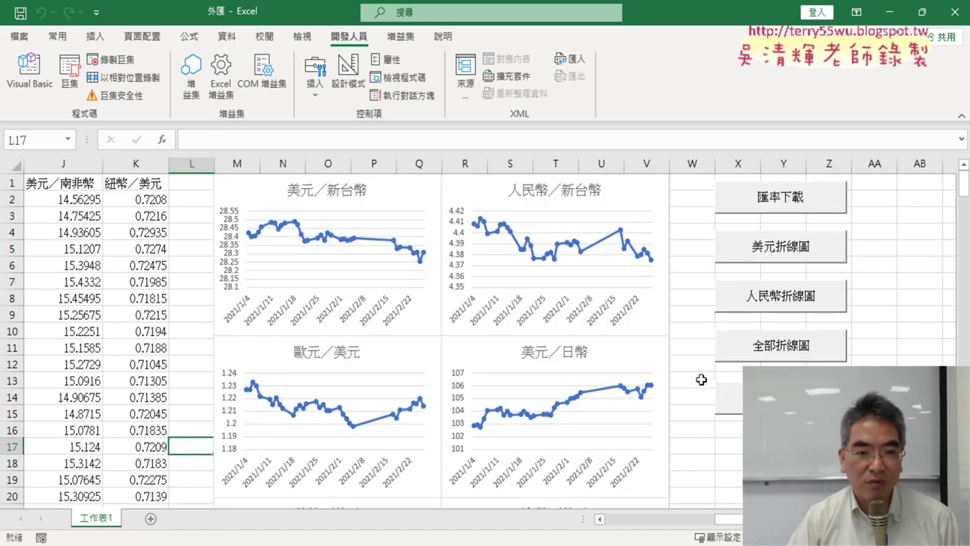
{"action": "scroll", "coordinate": [661, 529], "scroll_direction": "left", "scroll_amount": 3}
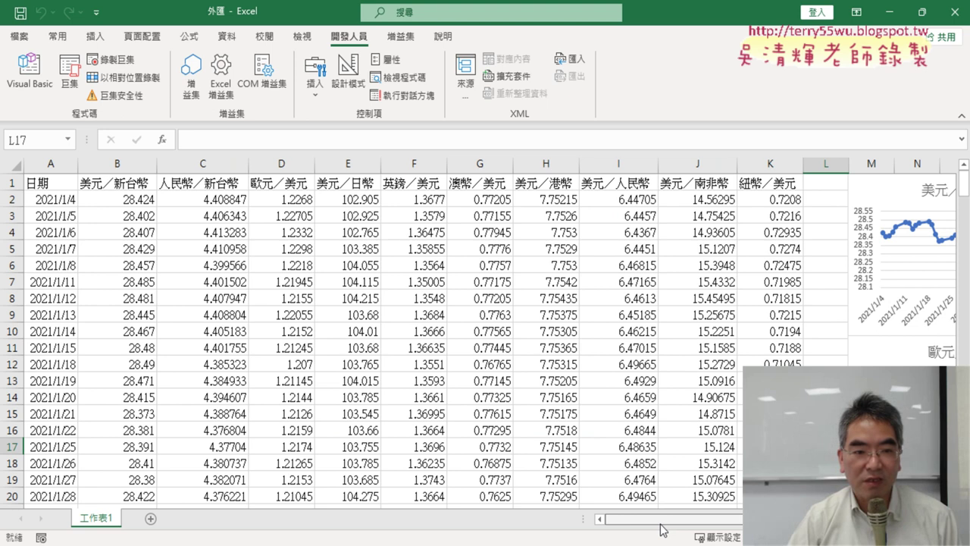
{"action": "scroll", "coordinate": [643, 528], "scroll_direction": "right", "scroll_amount": 3}
Scroll the worksheet right to confirm only the exchange-rate data columns remain, with no charts.
{"action": "scroll", "coordinate": [643, 528], "scroll_direction": "right", "scroll_amount": 3}
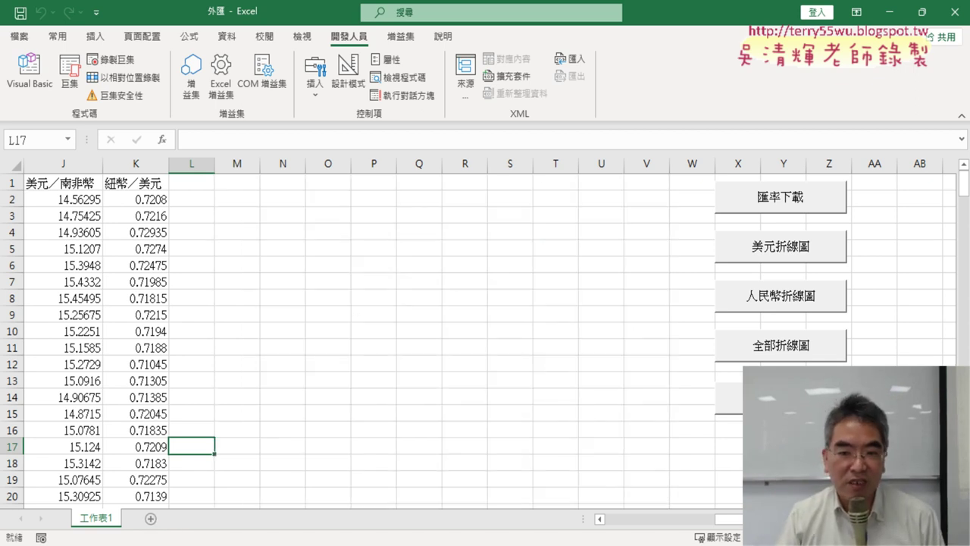
Open the VBA editor maximized and scroll Module2 down to the 全部折線圖2 macro.
{"action": "left_click", "coordinate": [31, 74]}
{"action": "double_click", "coordinate": [621, 44]}
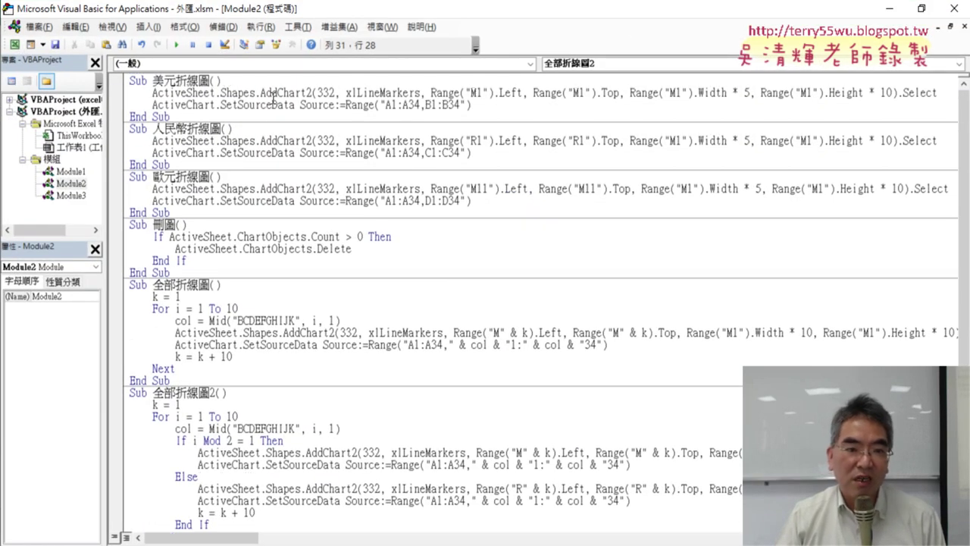
{"action": "left_click", "coordinate": [278, 150]}
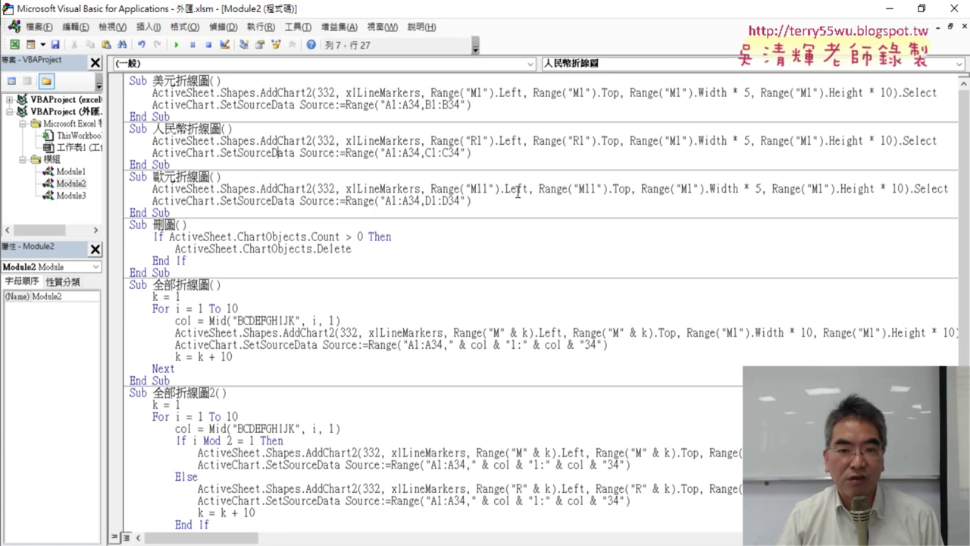
{"action": "scroll", "coordinate": [539, 196], "scroll_direction": "down", "scroll_amount": 1}
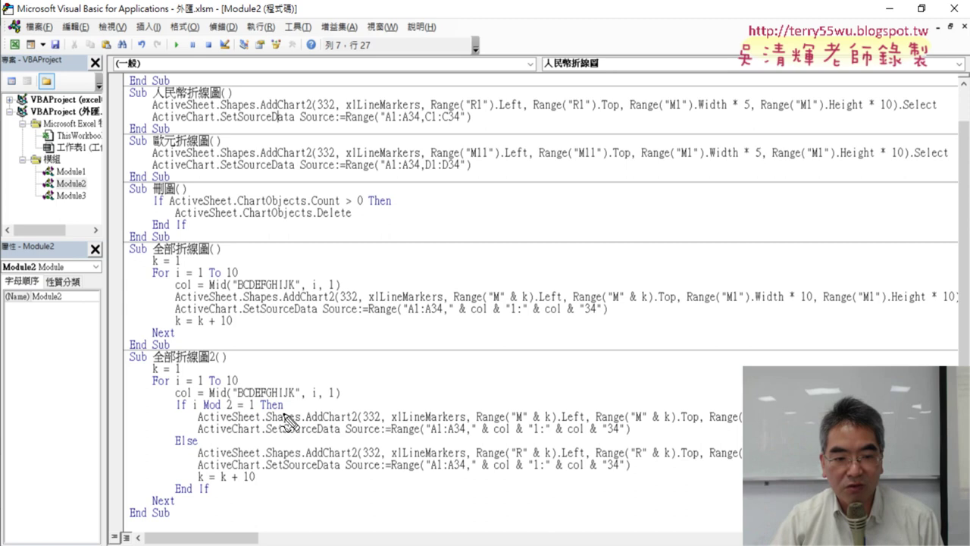
Highlight parts of the If…Else…End If block to review its M-column and R-column references.
{"action": "mouse_move", "coordinate": [284, 415]}
{"action": "left_mouse_down"}
{"action": "mouse_move", "coordinate": [161, 409]}
{"action": "mouse_move", "coordinate": [292, 401]}
{"action": "left_mouse_up"}
{"action": "mouse_move", "coordinate": [205, 446]}
{"action": "left_mouse_down"}
{"action": "mouse_move", "coordinate": [177, 447]}
{"action": "mouse_move", "coordinate": [199, 458]}
{"action": "left_mouse_up"}
{"action": "left_click_drag", "start_coordinate": [182, 500], "coordinate": [224, 502]}
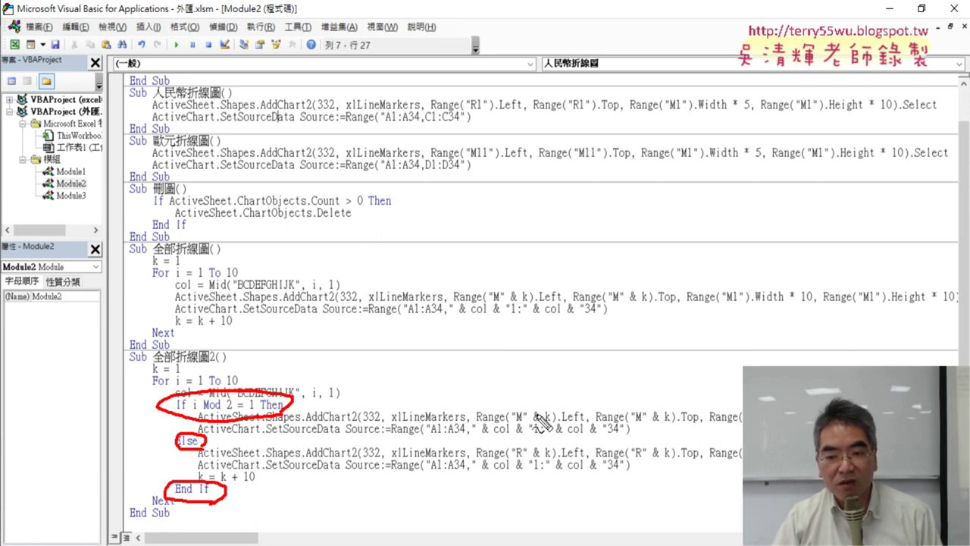
{"action": "left_click_drag", "start_coordinate": [517, 425], "coordinate": [543, 428]}
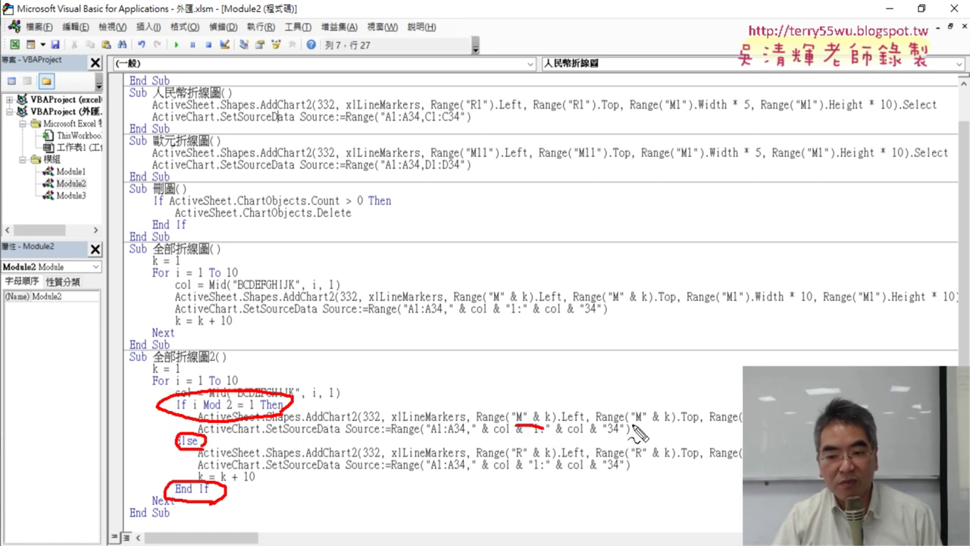
{"action": "left_click_drag", "start_coordinate": [634, 419], "coordinate": [649, 417]}
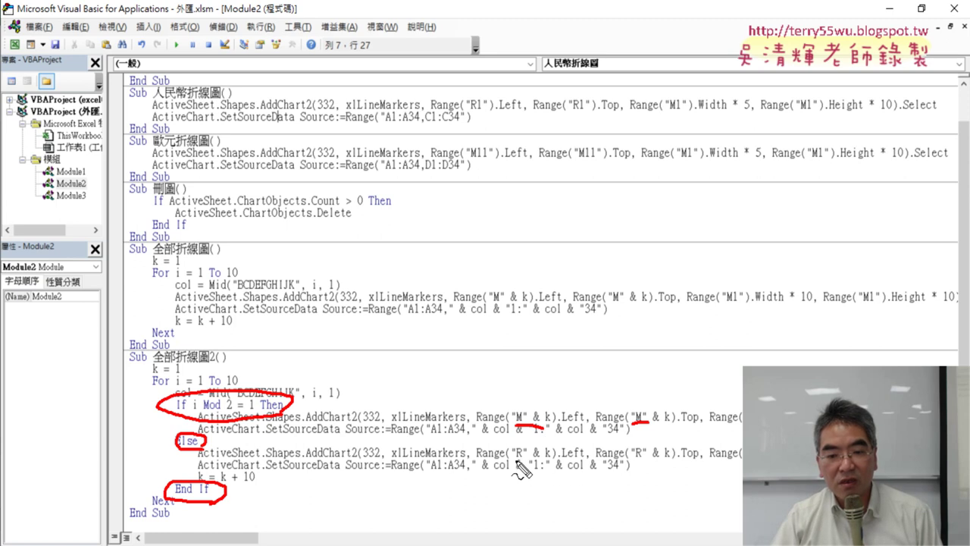
{"action": "left_click_drag", "start_coordinate": [514, 460], "coordinate": [526, 457]}
{"action": "left_click_drag", "start_coordinate": [635, 459], "coordinate": [650, 458]}
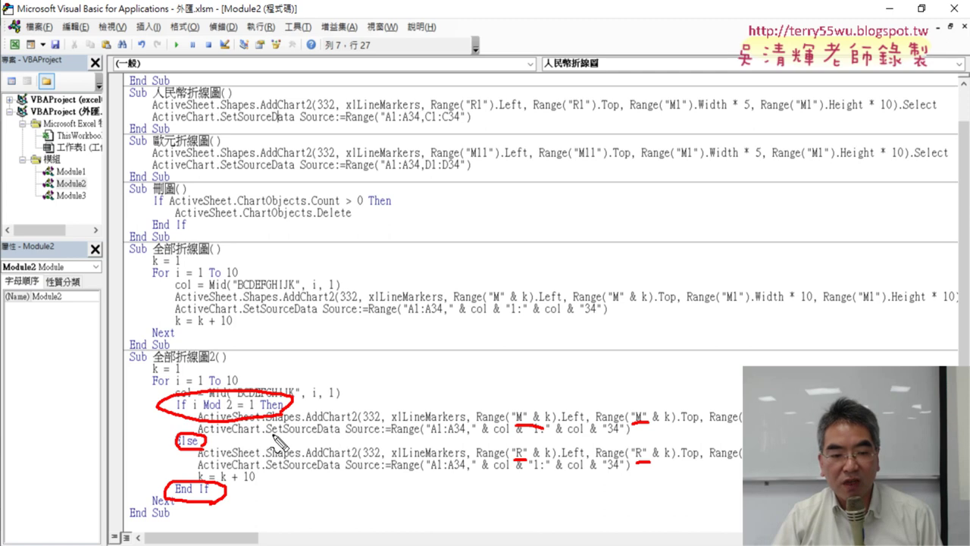
{"action": "left_click_drag", "start_coordinate": [225, 494], "coordinate": [218, 482]}
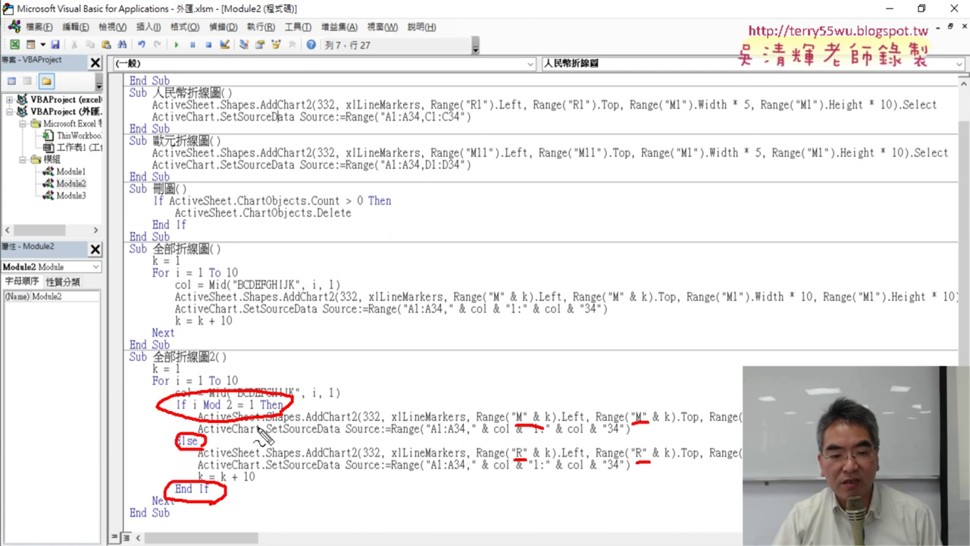